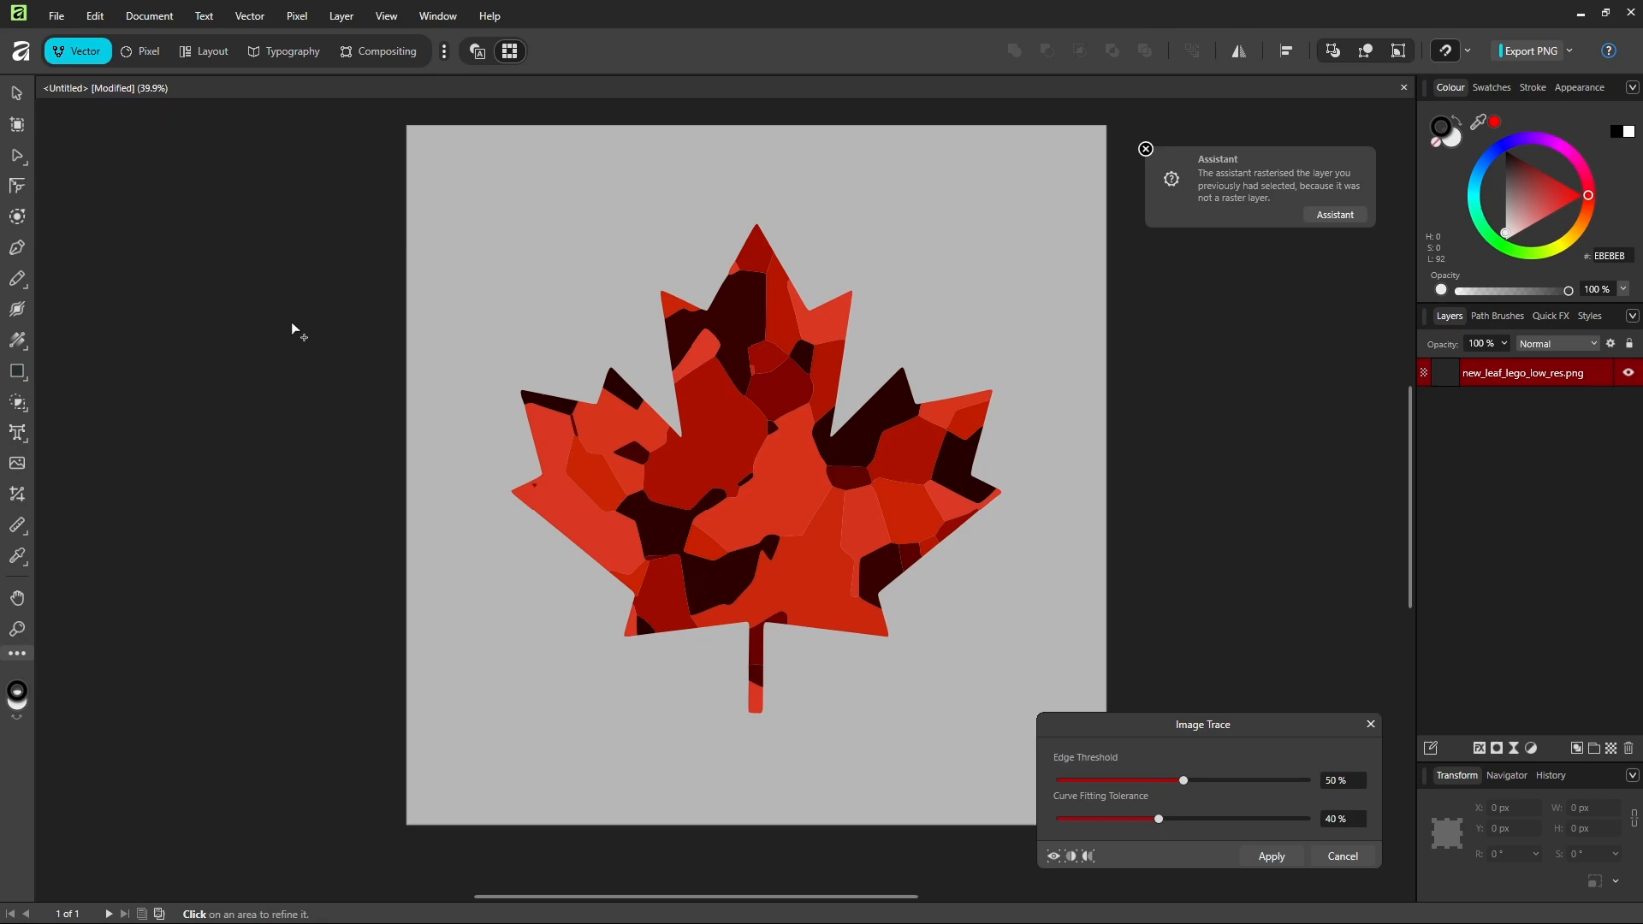
Compare the traced leaf with the original image in a split before/after preview, moving the divider across the leaf's centre.
{"action": "mouse_move", "coordinate": [1167, 723]}
{"action": "left_mouse_down"}
{"action": "mouse_move", "coordinate": [1222, 486]}
{"action": "mouse_move", "coordinate": [1152, 394]}
{"action": "mouse_move", "coordinate": [1154, 414]}
{"action": "left_mouse_up"}
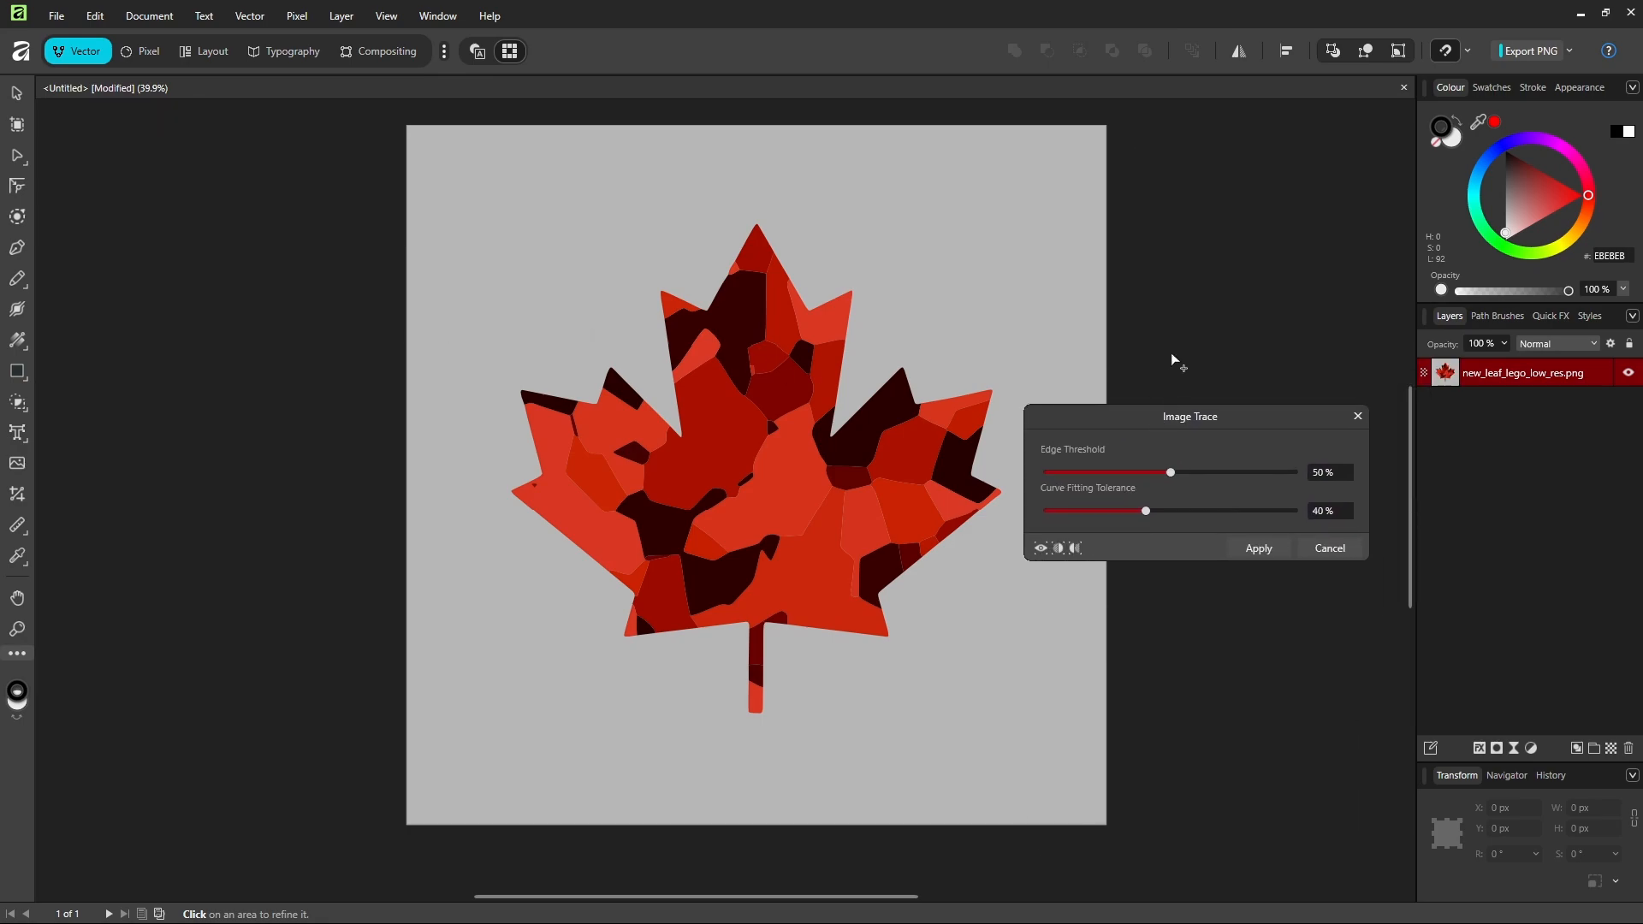
{"action": "left_click", "coordinate": [1059, 550]}
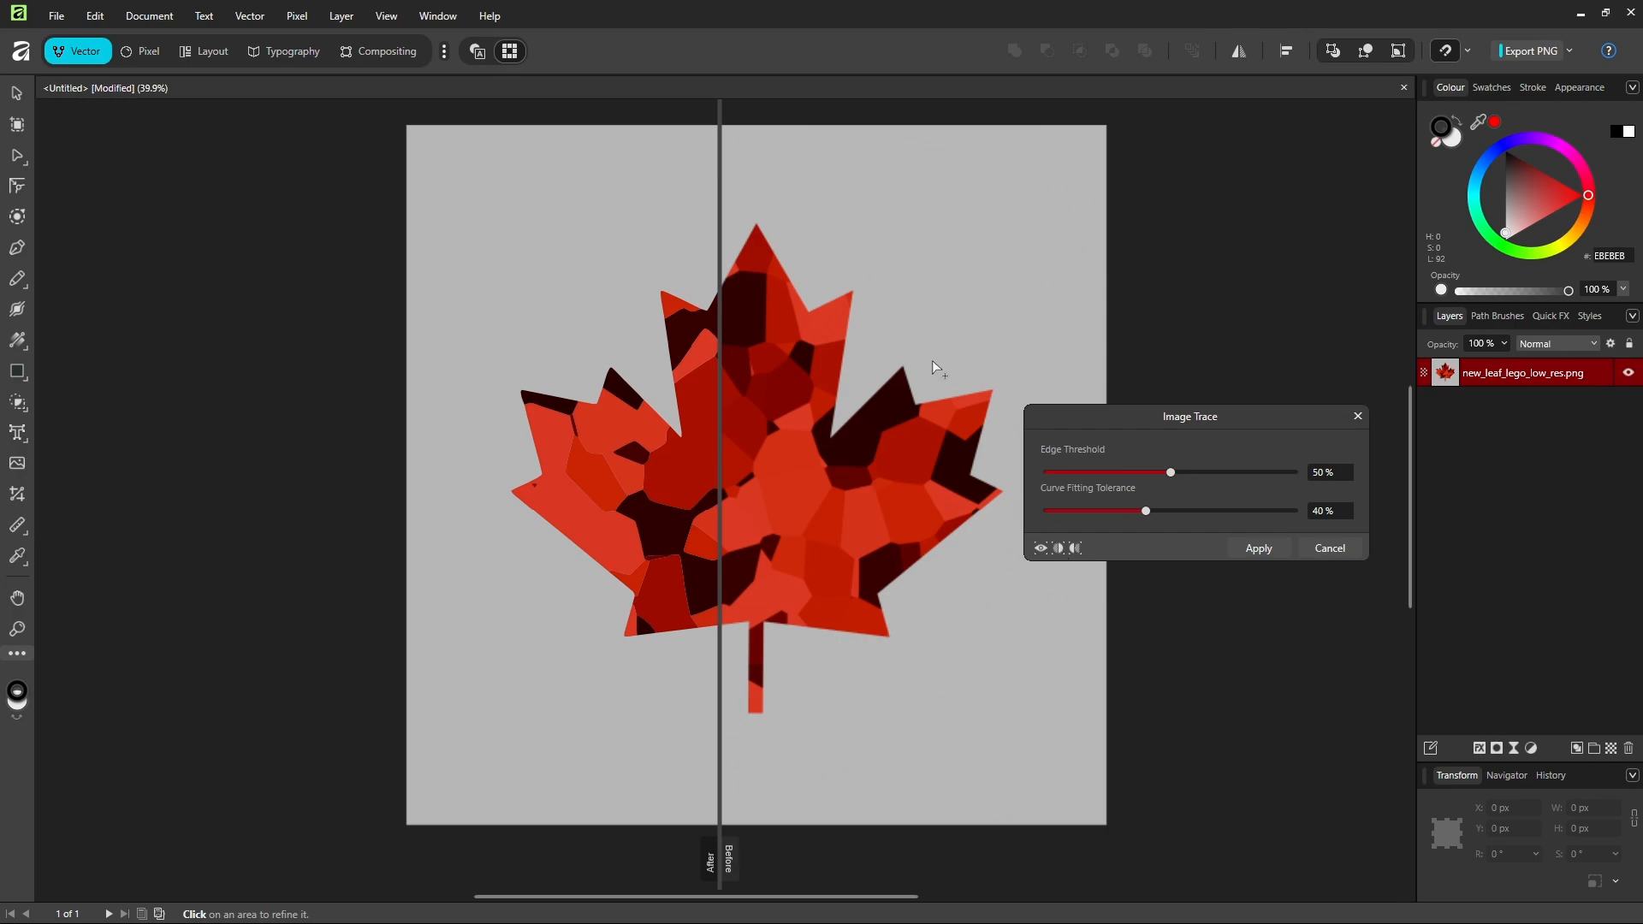
{"action": "scroll", "coordinate": [793, 609], "scroll_direction": "up", "scroll_amount": 2}
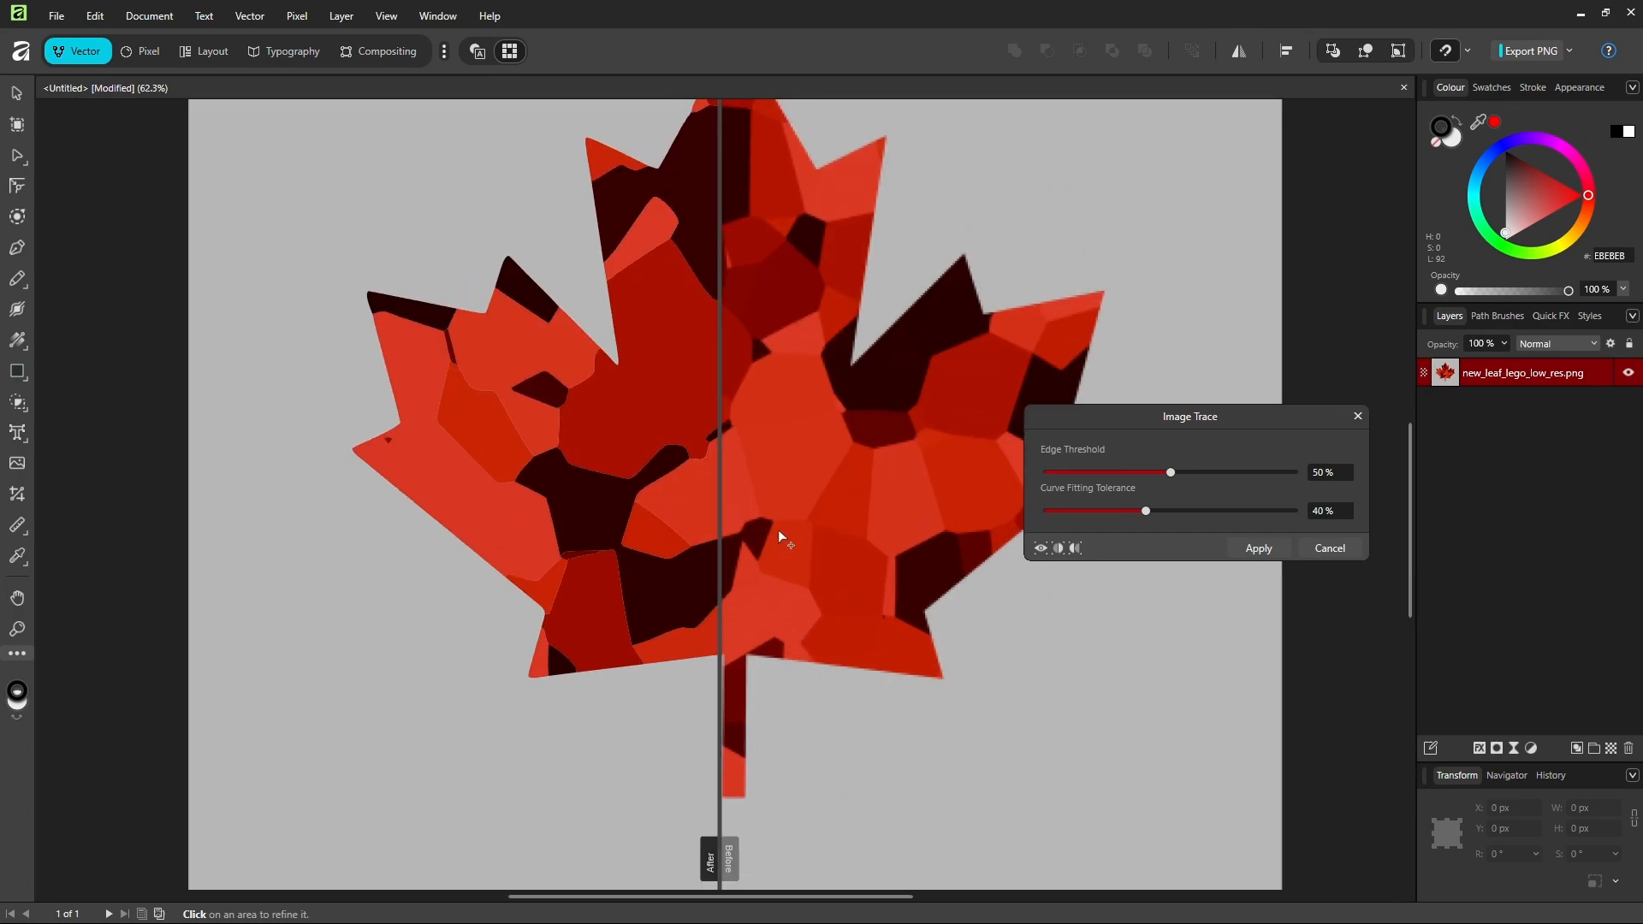
{"action": "scroll", "coordinate": [779, 537], "scroll_direction": "up", "scroll_amount": 1}
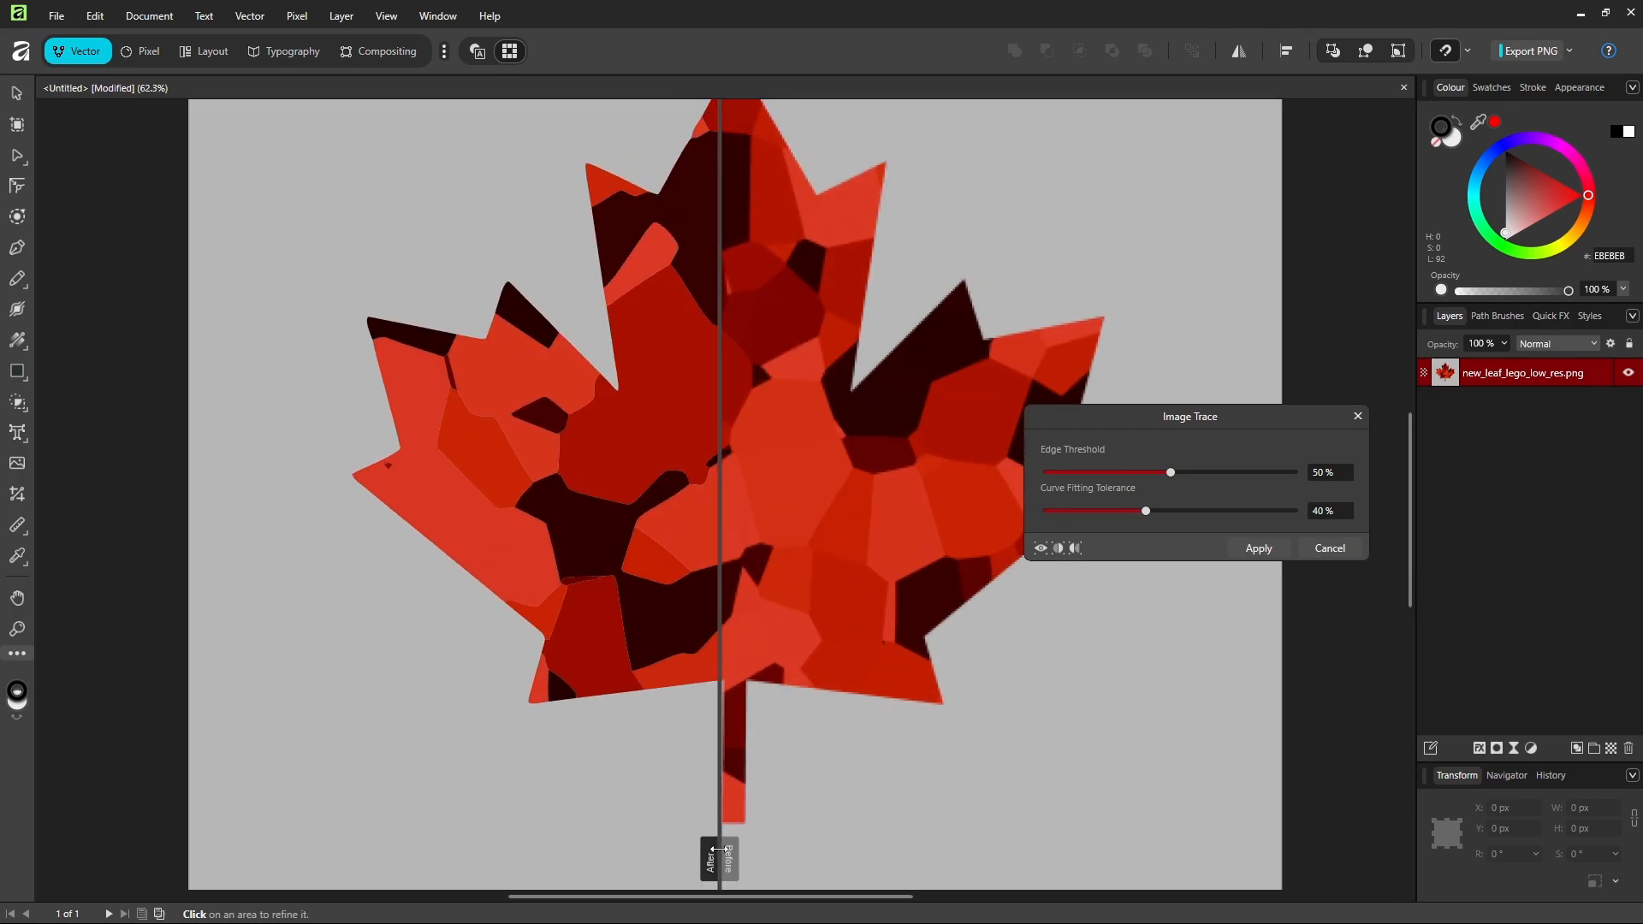
{"action": "mouse_move", "coordinate": [719, 850]}
{"action": "left_mouse_down"}
{"action": "mouse_move", "coordinate": [831, 849]}
{"action": "mouse_move", "coordinate": [569, 847]}
{"action": "mouse_move", "coordinate": [941, 796]}
{"action": "mouse_move", "coordinate": [342, 783]}
{"action": "mouse_move", "coordinate": [788, 746]}
{"action": "left_mouse_up"}
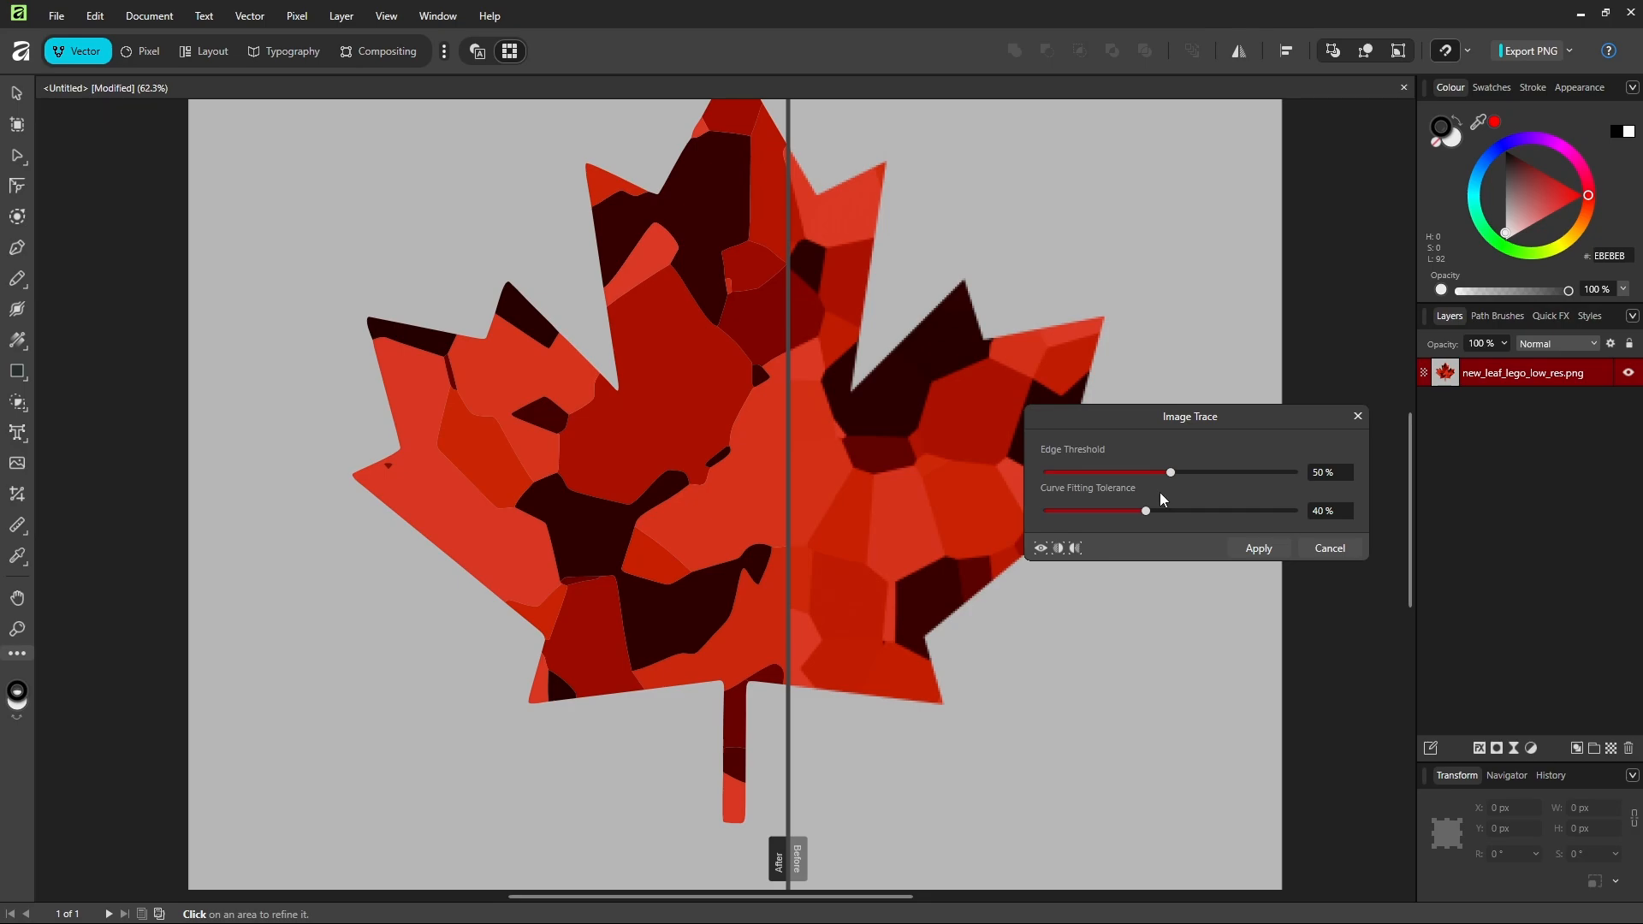
Set the image trace's Edge Threshold to 15 % and Curve Fitting Tolerance to 0 %, and apply the trace.
{"action": "left_click_drag", "start_coordinate": [1171, 473], "coordinate": [1119, 487]}
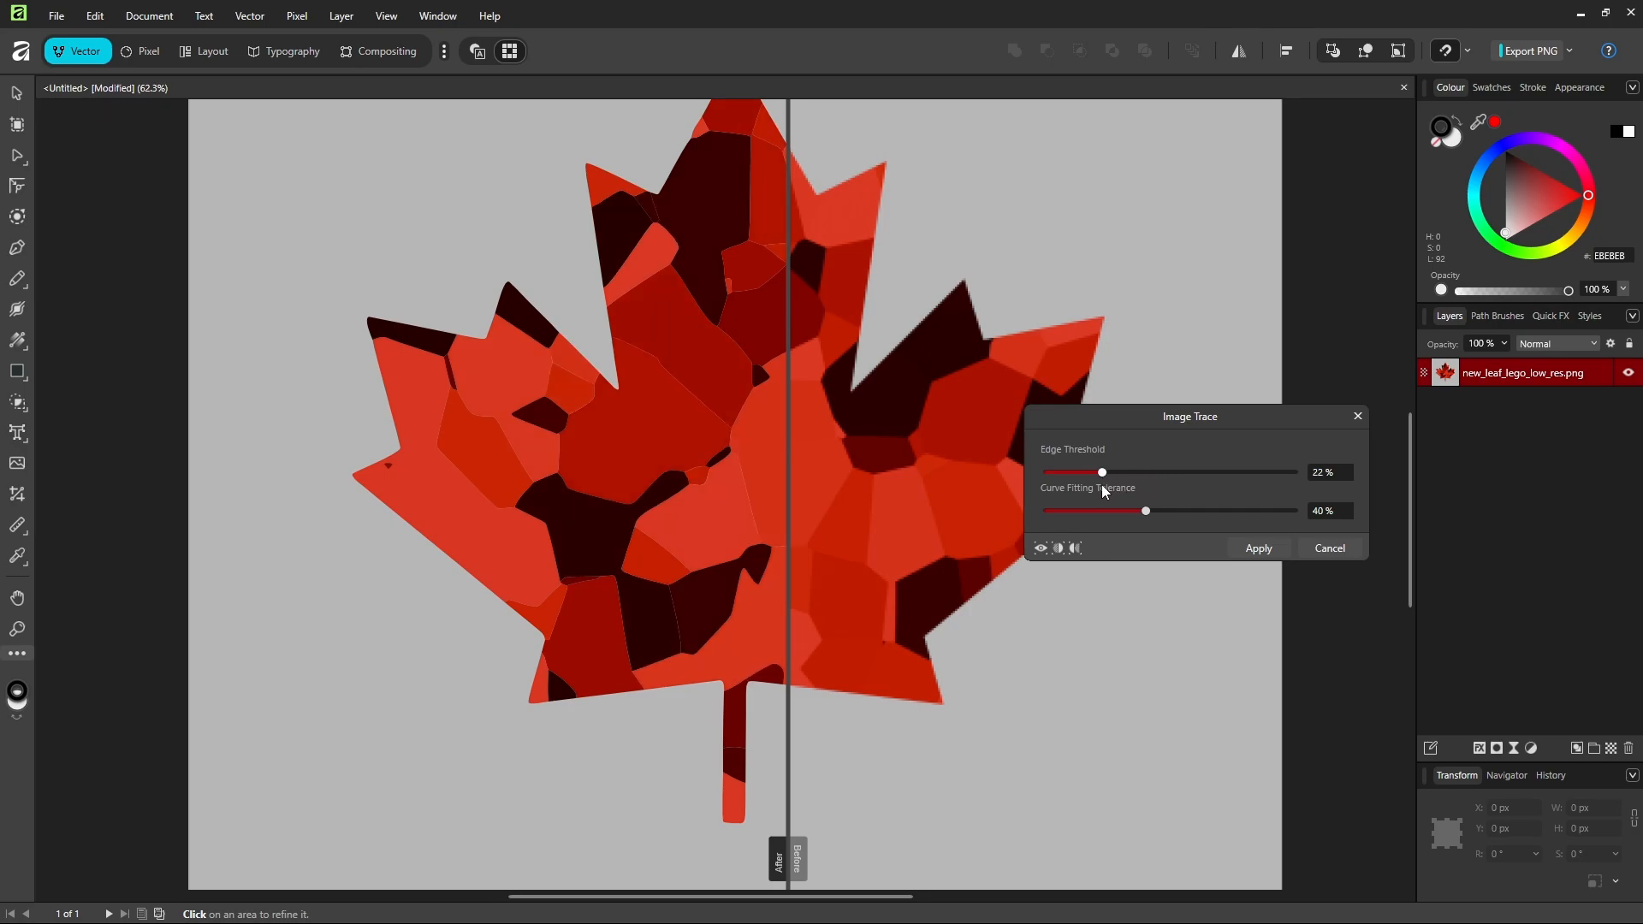
{"action": "mouse_move", "coordinate": [1113, 485]}
{"action": "left_mouse_down"}
{"action": "mouse_move", "coordinate": [1131, 479]}
{"action": "mouse_move", "coordinate": [1090, 484]}
{"action": "left_mouse_up"}
{"action": "mouse_move", "coordinate": [411, 777]}
{"action": "left_mouse_down"}
{"action": "mouse_move", "coordinate": [360, 775]}
{"action": "mouse_move", "coordinate": [865, 774]}
{"action": "mouse_move", "coordinate": [425, 775]}
{"action": "mouse_move", "coordinate": [1008, 757]}
{"action": "mouse_move", "coordinate": [396, 723]}
{"action": "mouse_move", "coordinate": [878, 710]}
{"action": "left_mouse_up"}
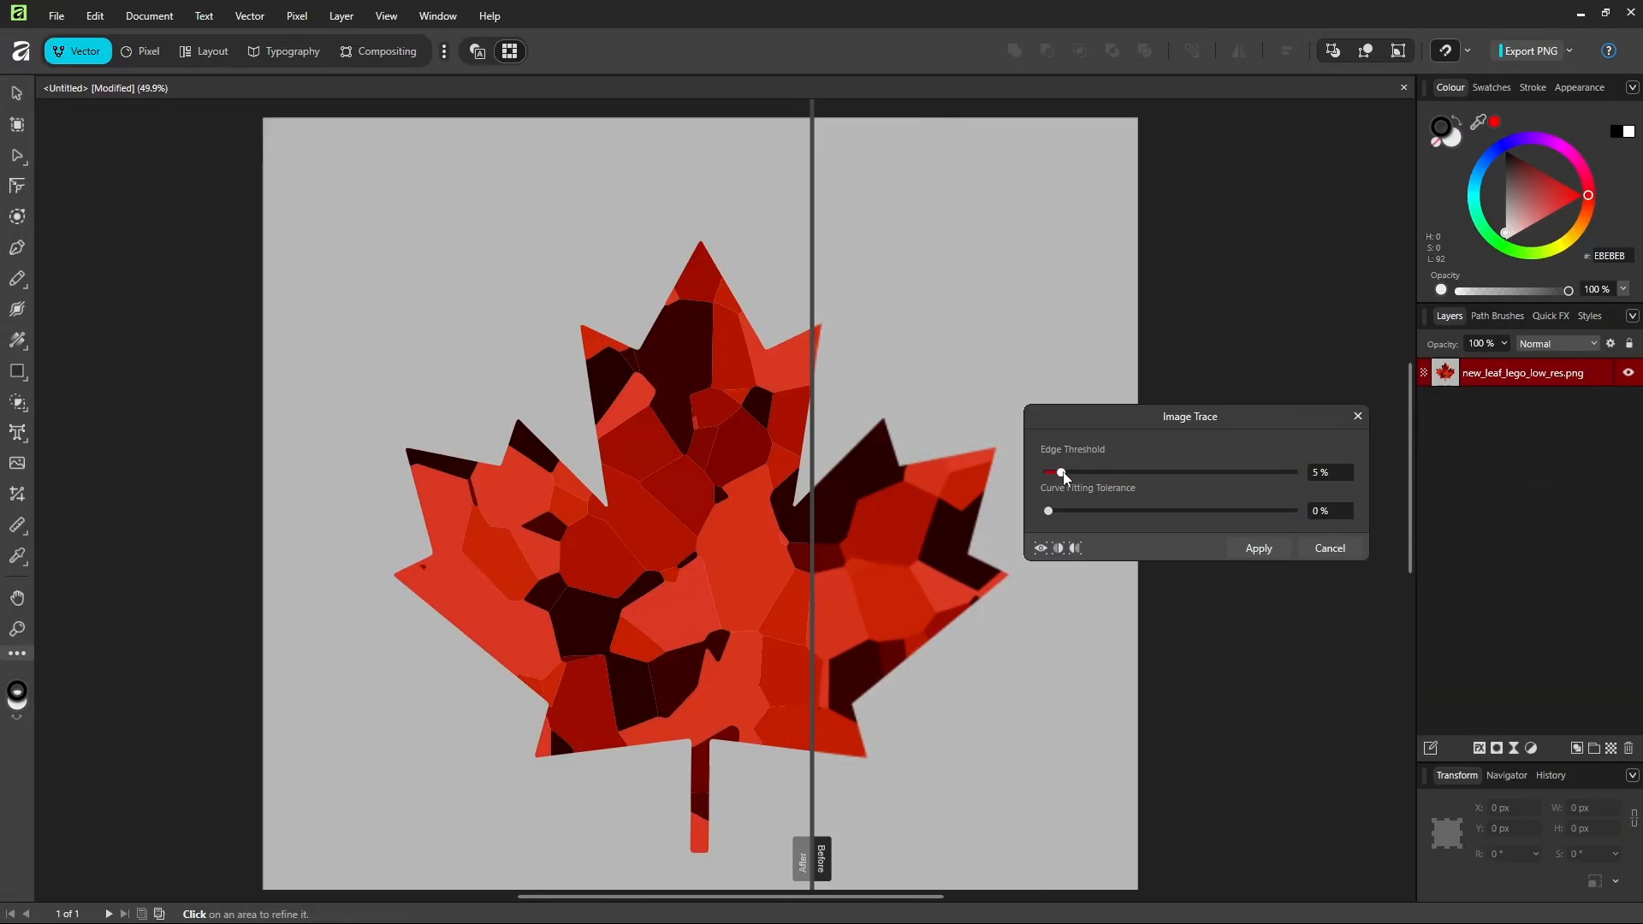
{"action": "left_click_drag", "start_coordinate": [1063, 476], "coordinate": [1033, 481]}
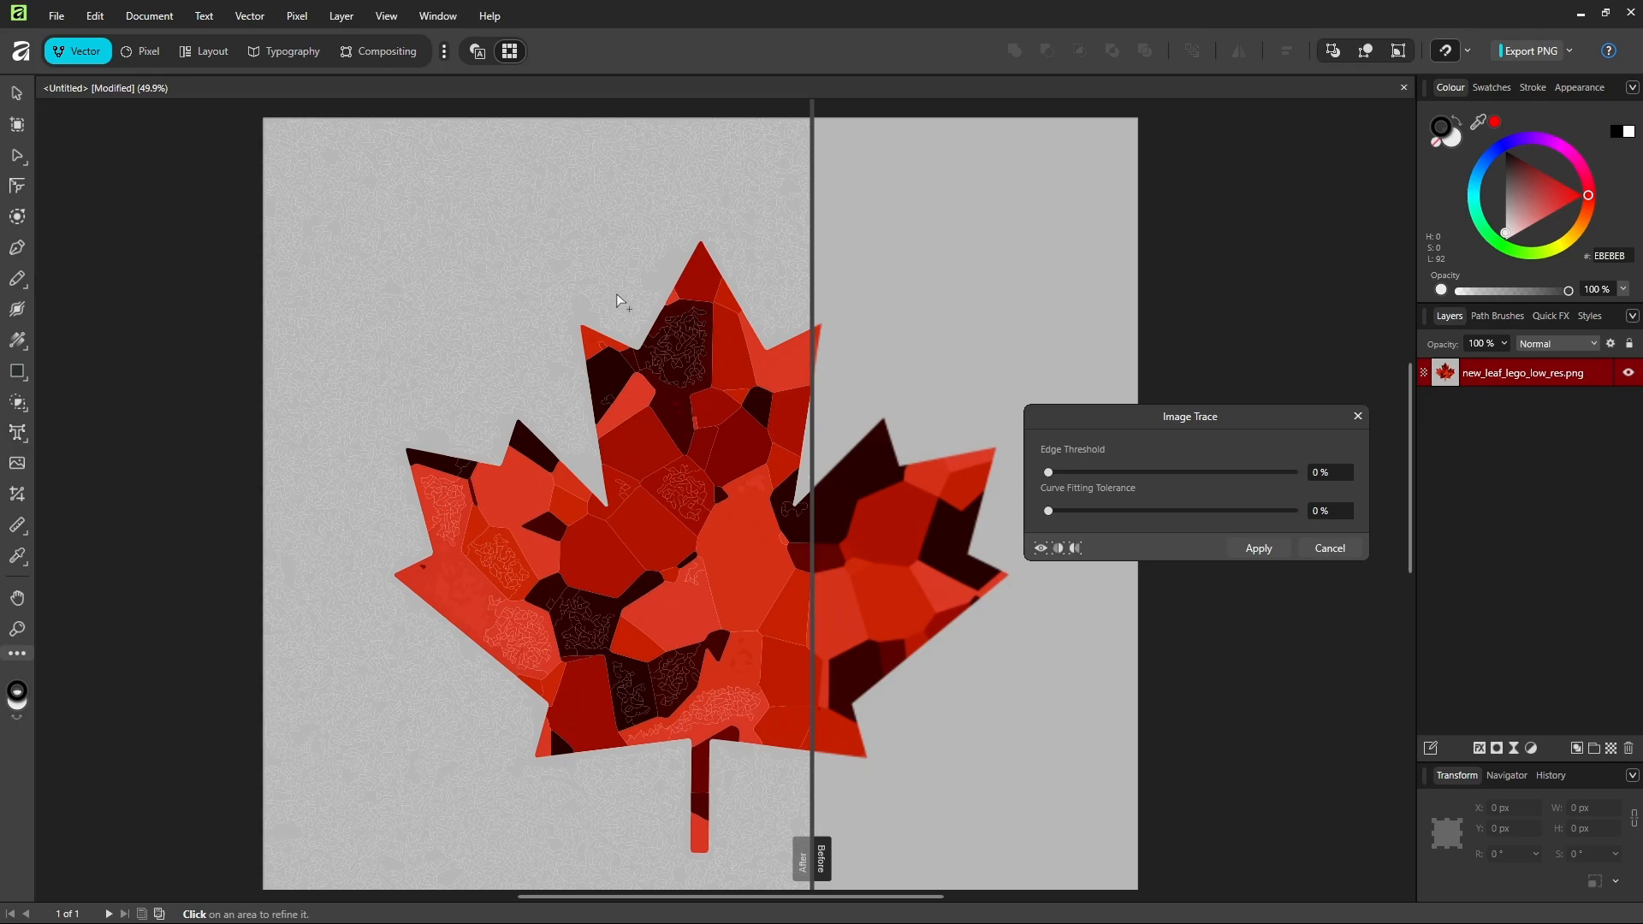
{"action": "scroll", "coordinate": [616, 295], "scroll_direction": "up", "scroll_amount": 1}
{"action": "scroll", "coordinate": [617, 295], "scroll_direction": "up", "scroll_amount": 2}
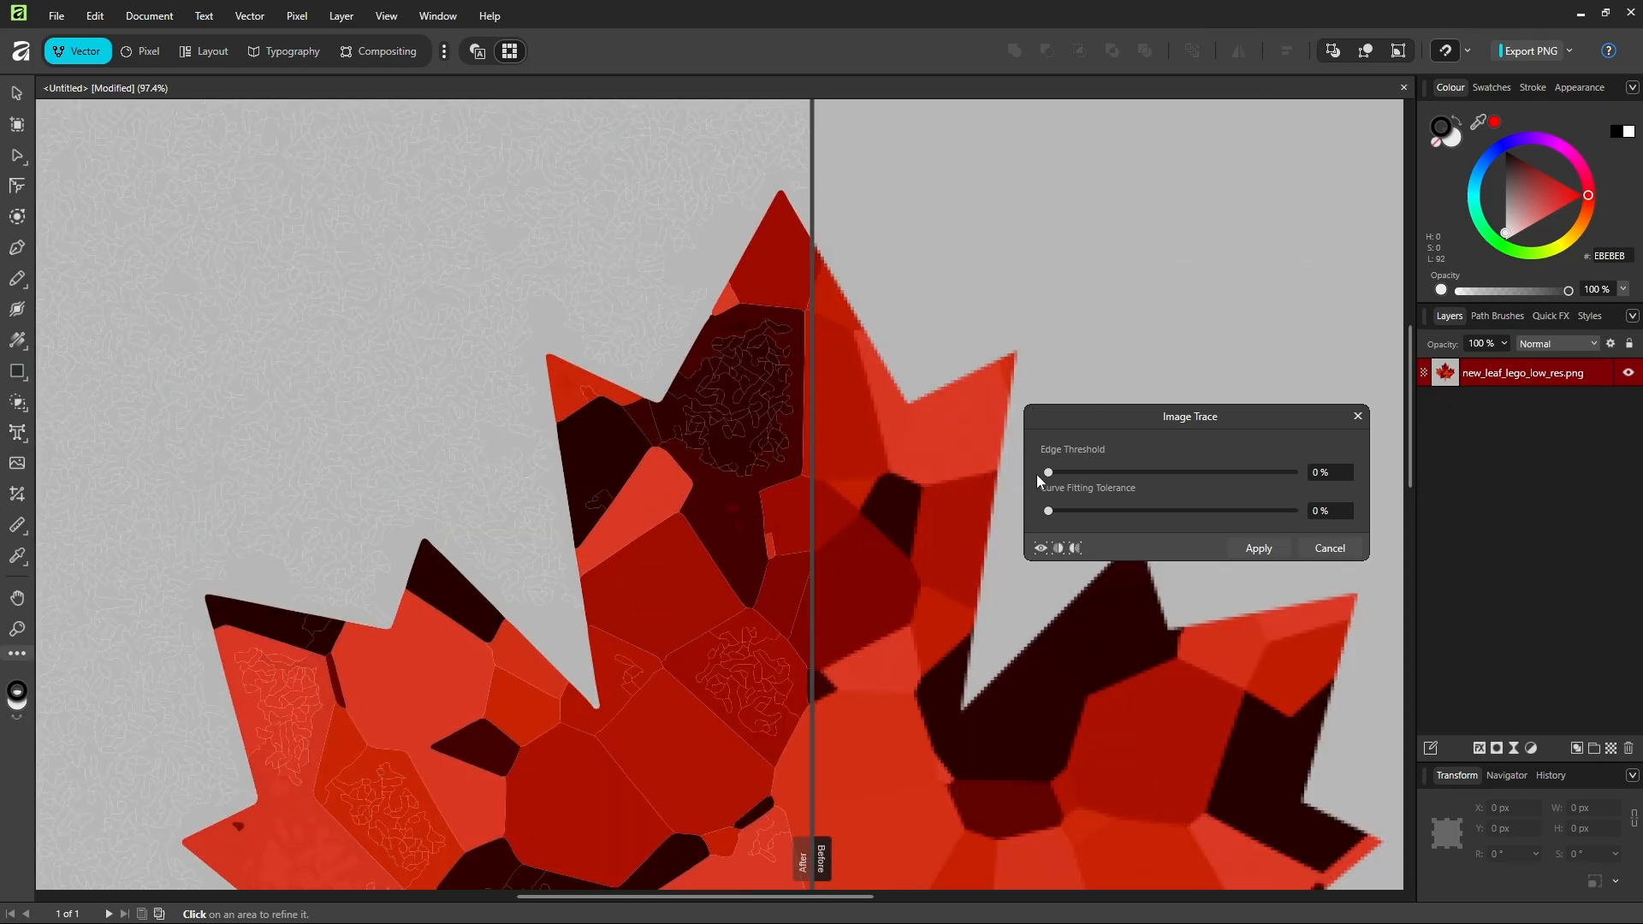
{"action": "left_click_drag", "start_coordinate": [1045, 472], "coordinate": [1060, 473]}
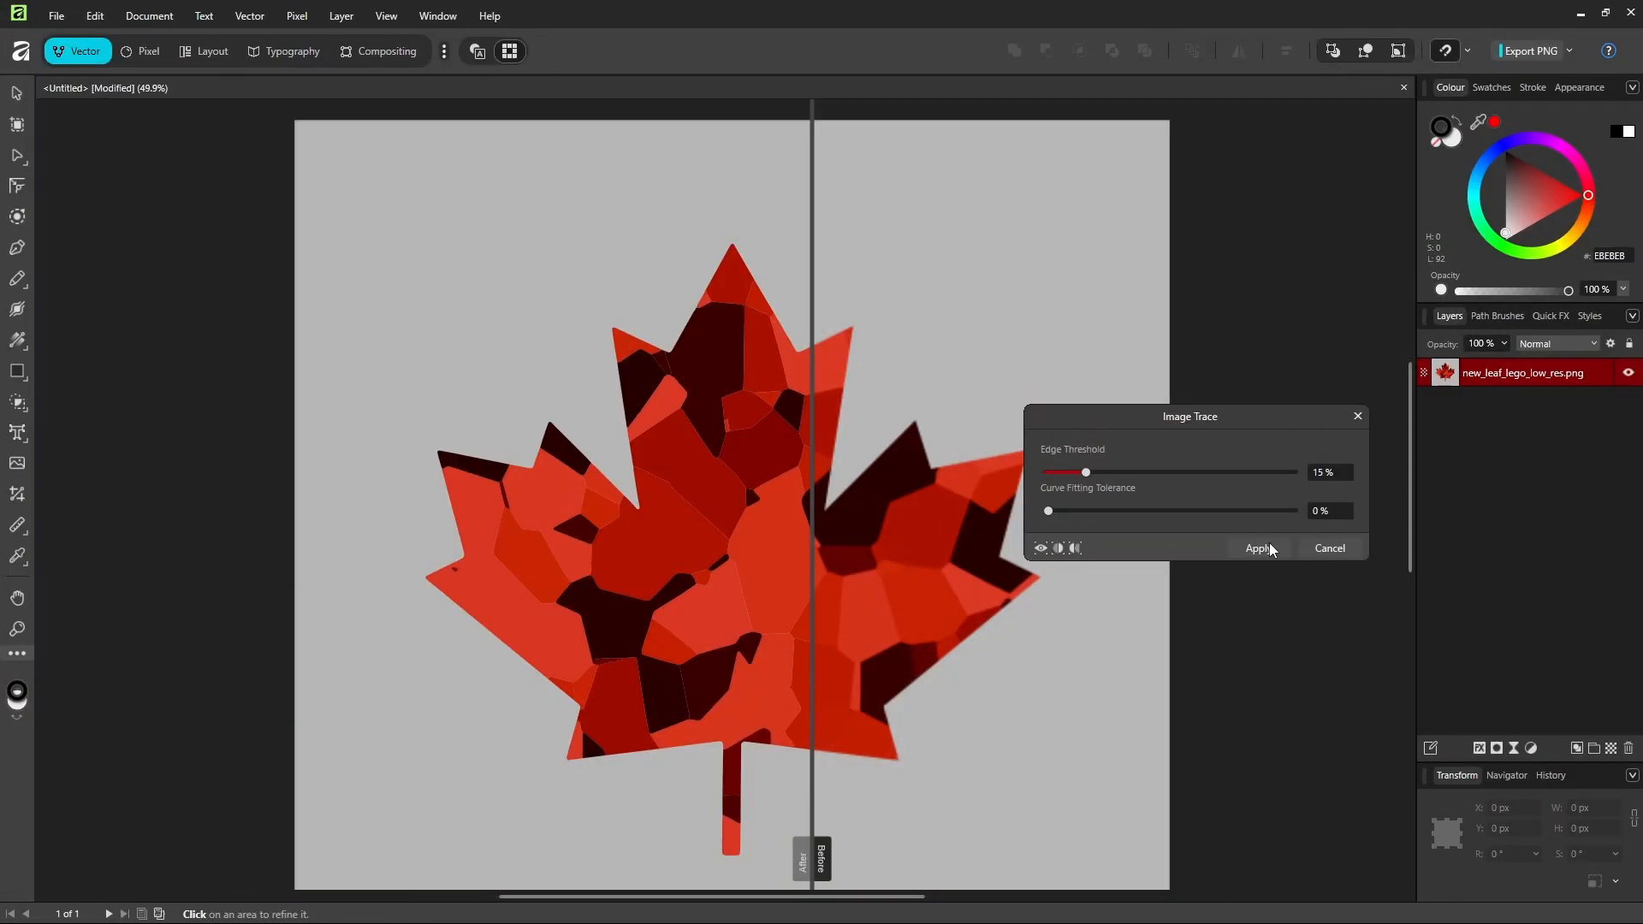
{"action": "left_click", "coordinate": [1258, 548]}
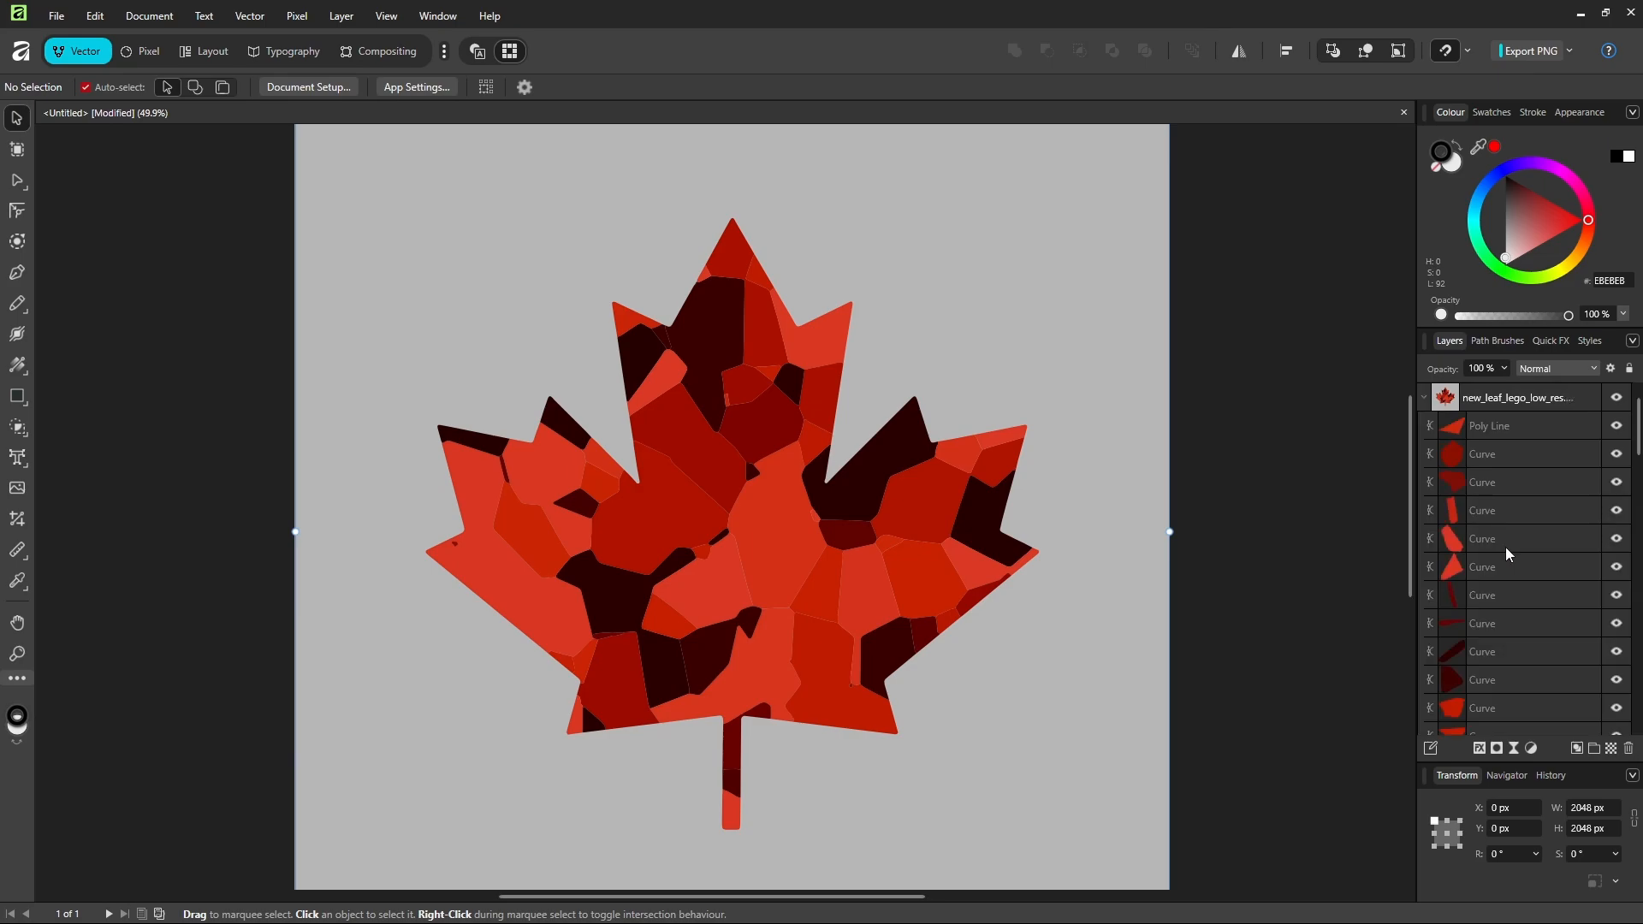
Hide the grey background curve of the traced group and switch the canvas from pixel to smooth vector display.
{"action": "left_click", "coordinate": [1620, 710]}
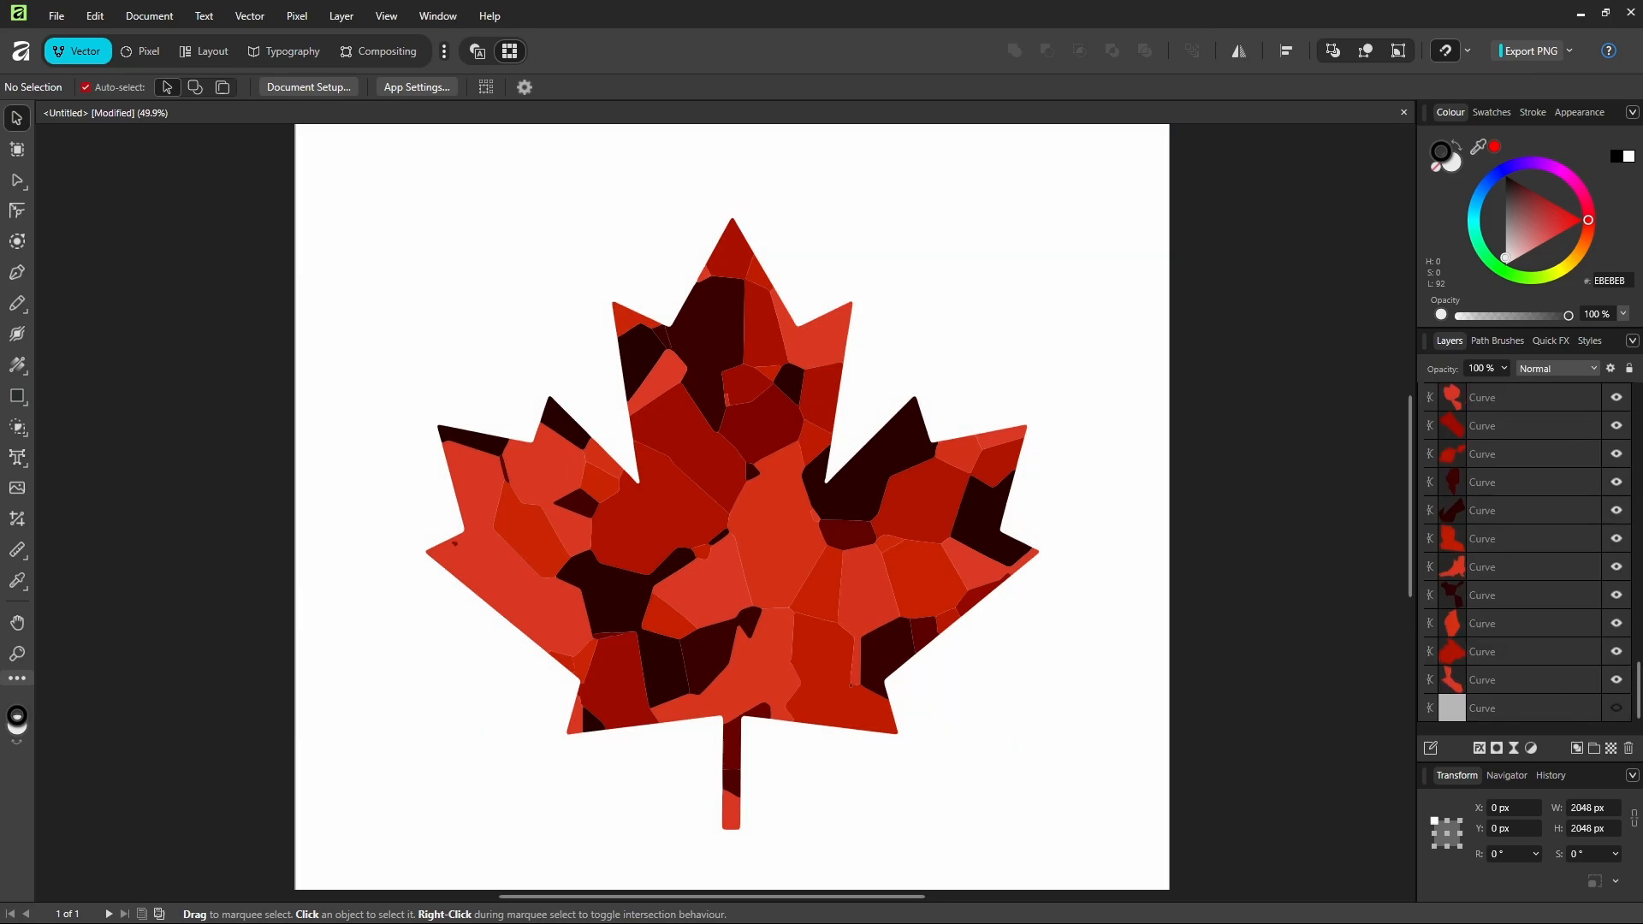
{"action": "scroll", "coordinate": [633, 556], "scroll_direction": "up", "scroll_amount": 5}
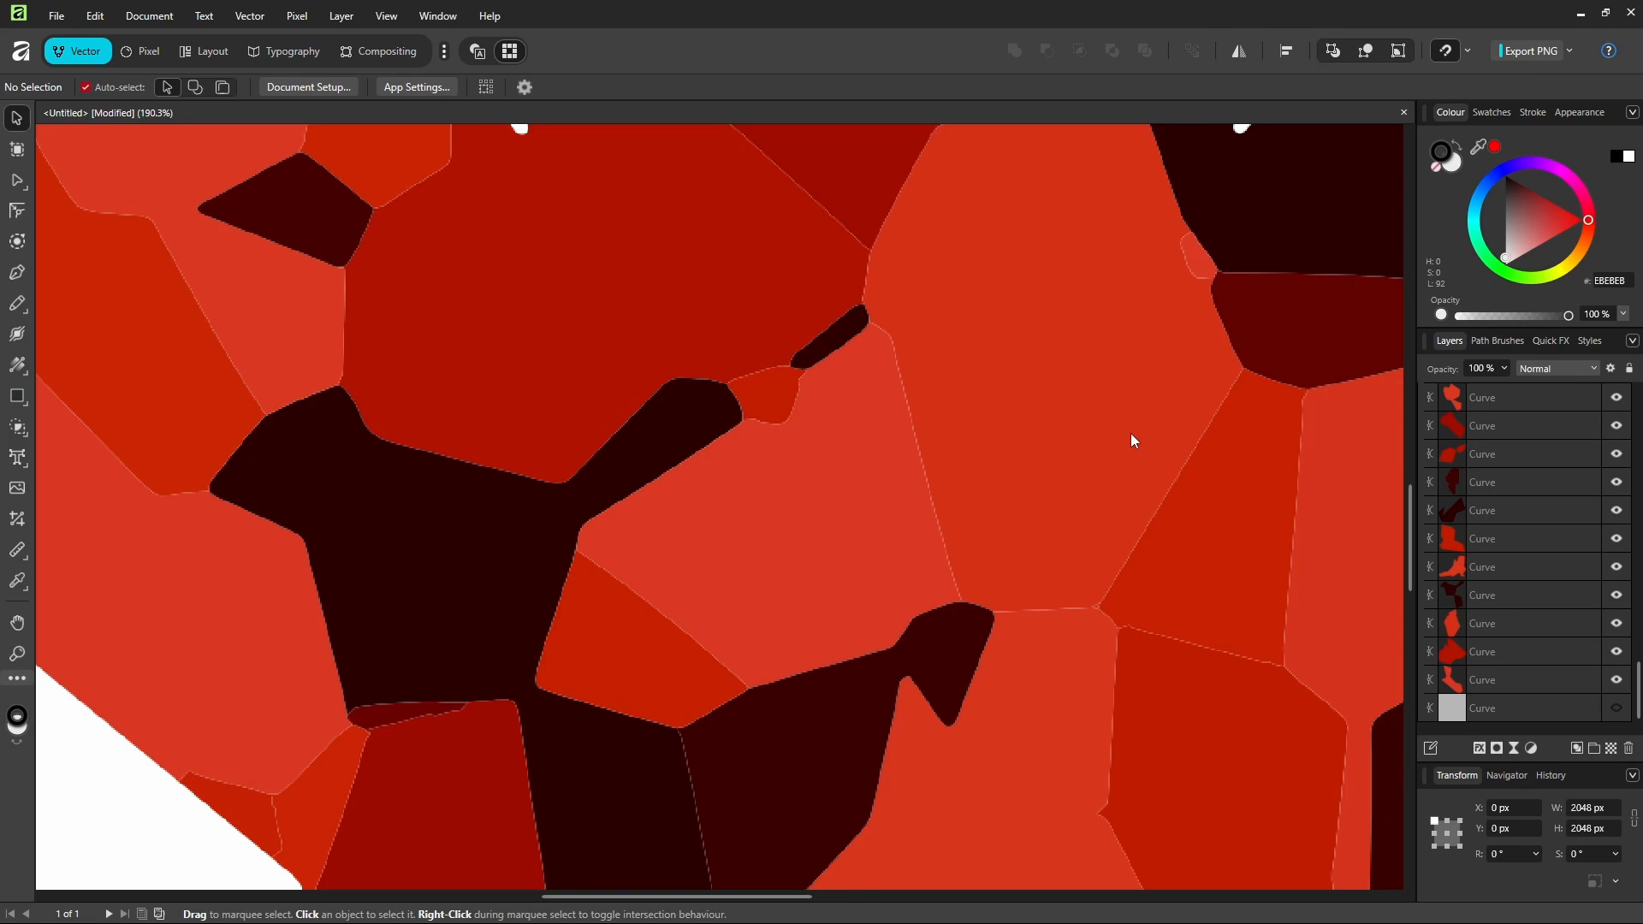
{"action": "scroll", "coordinate": [1096, 731], "scroll_direction": "up", "scroll_amount": 4}
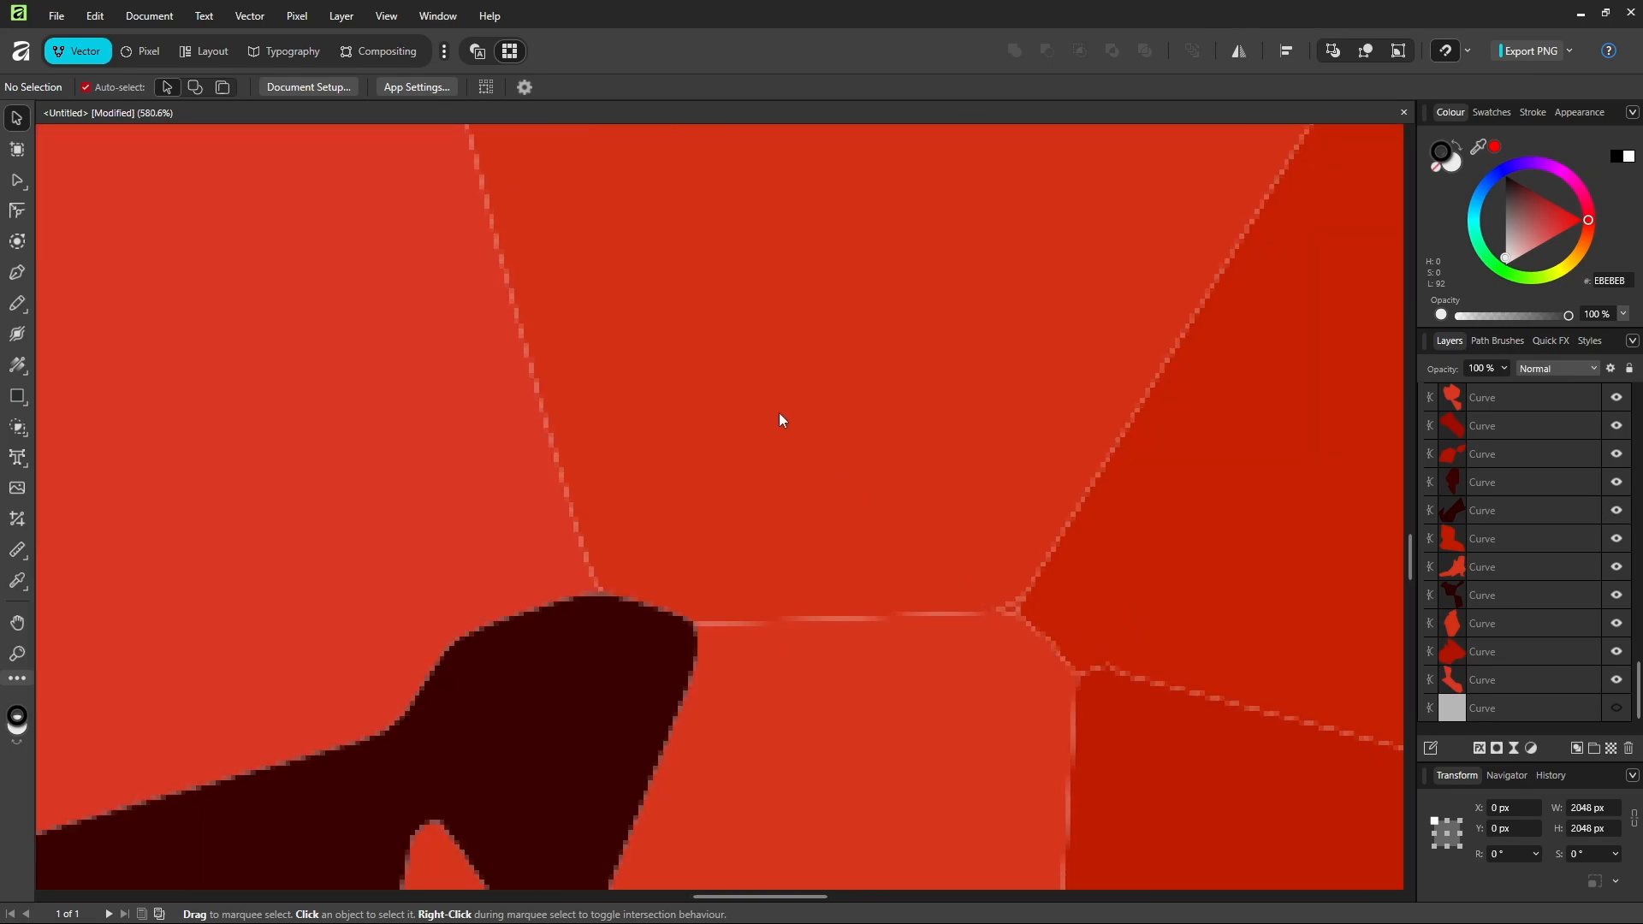
{"action": "left_click", "coordinate": [477, 51]}
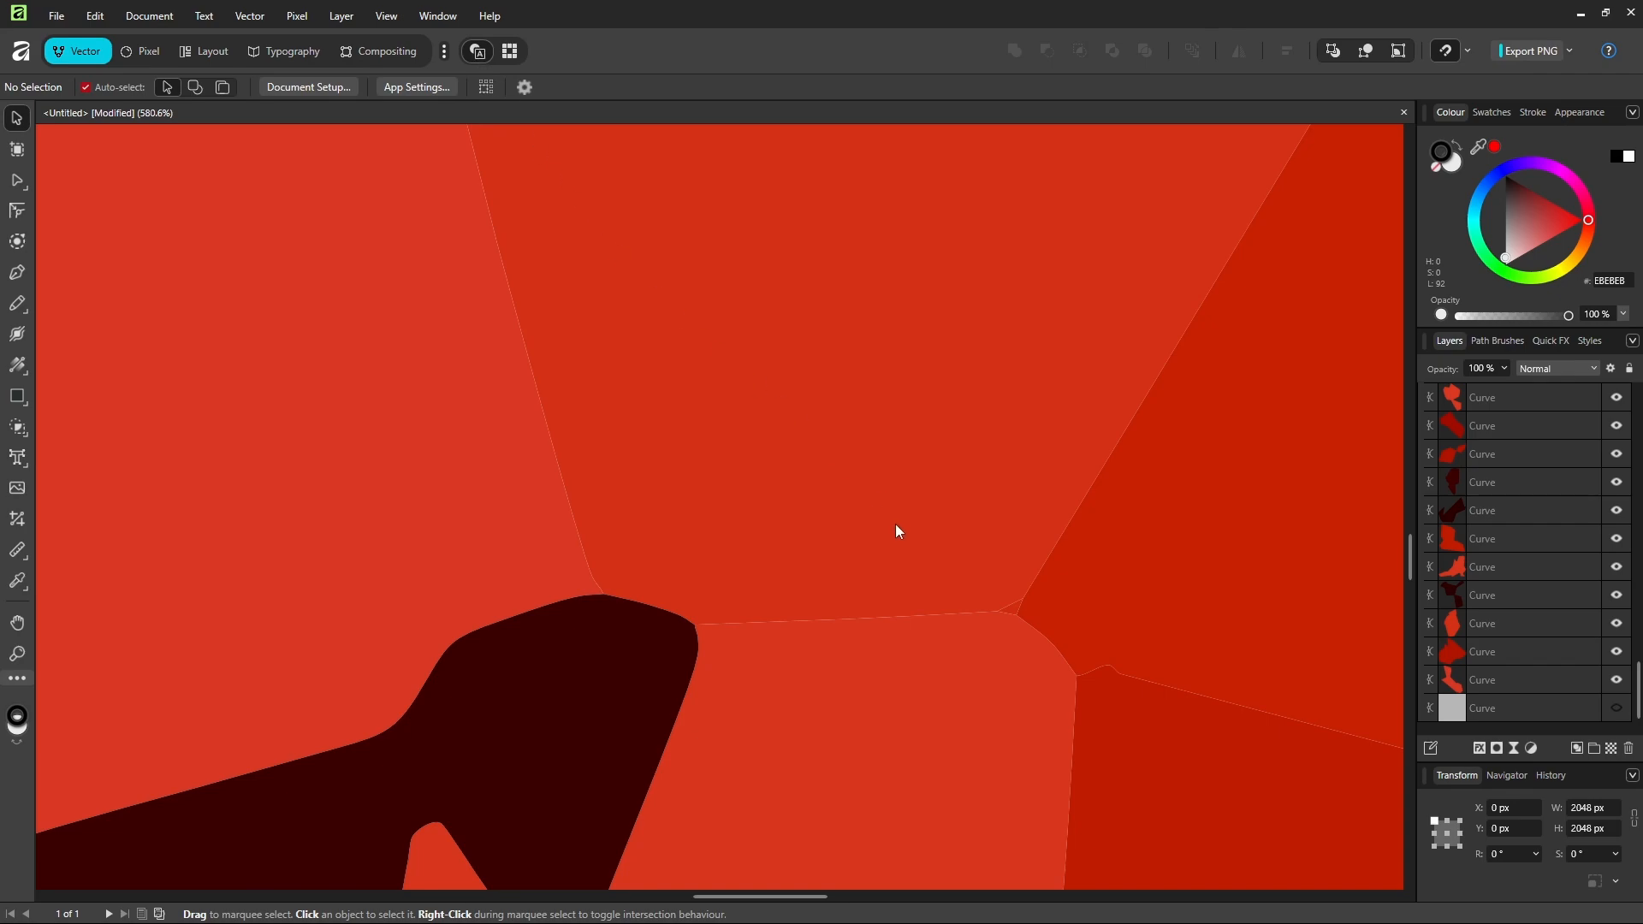
{"action": "scroll", "coordinate": [1065, 640], "scroll_direction": "down", "scroll_amount": 3}
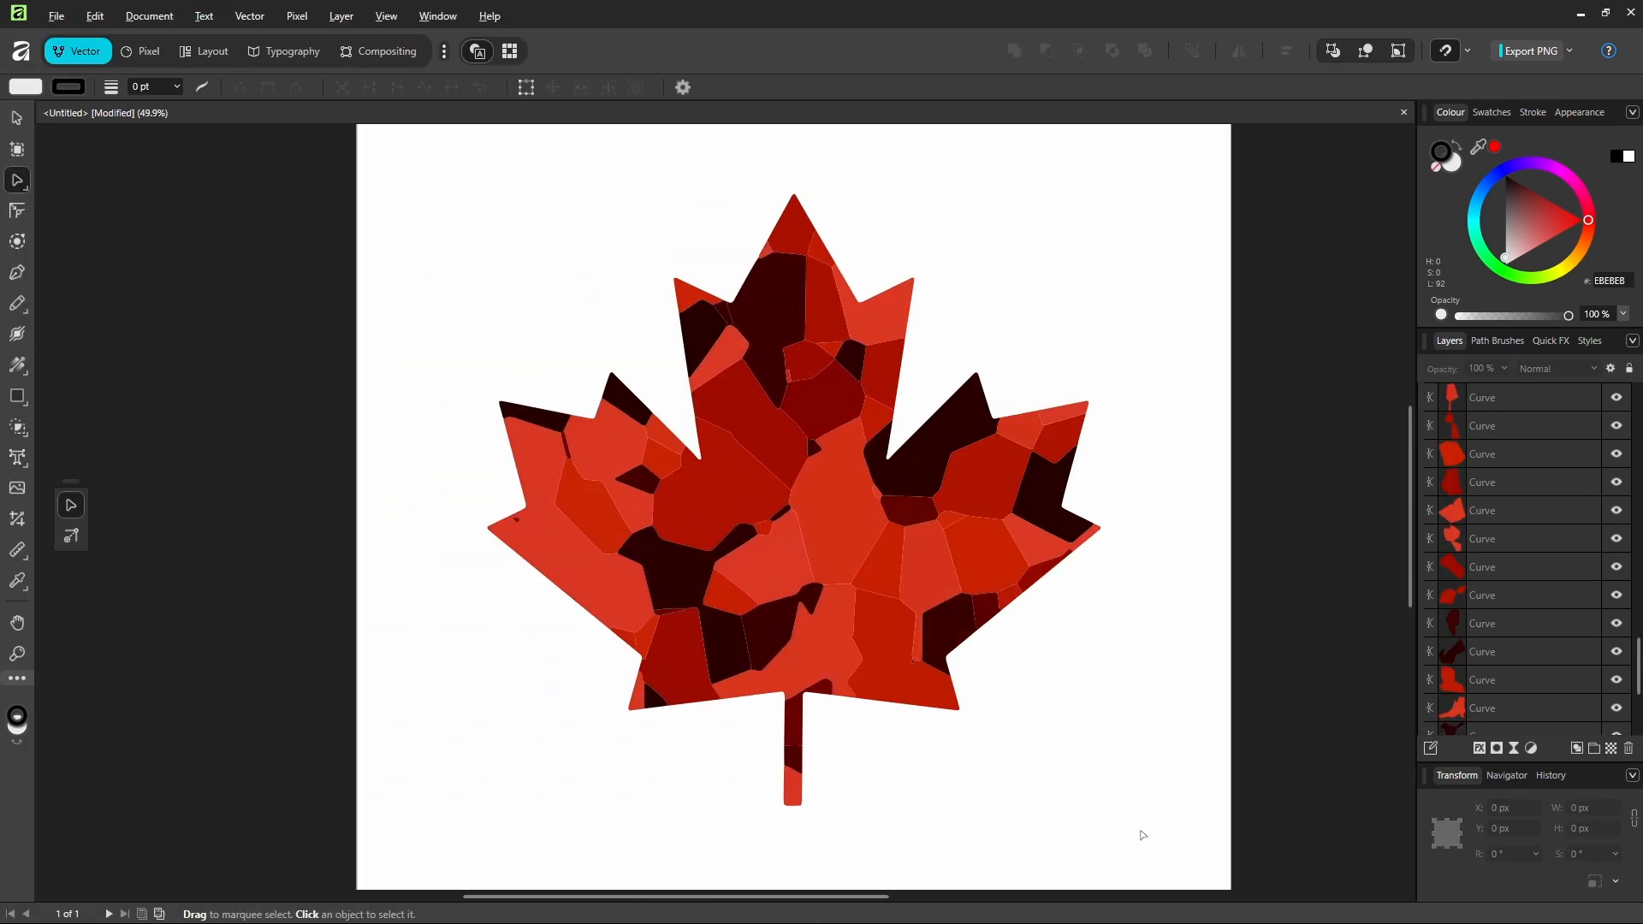
Convert all nodes of the traced leaf's curves to sharp.
{"action": "left_click_drag", "start_coordinate": [1144, 829], "coordinate": [402, 163]}
{"action": "key", "text": "ctrl+a"}
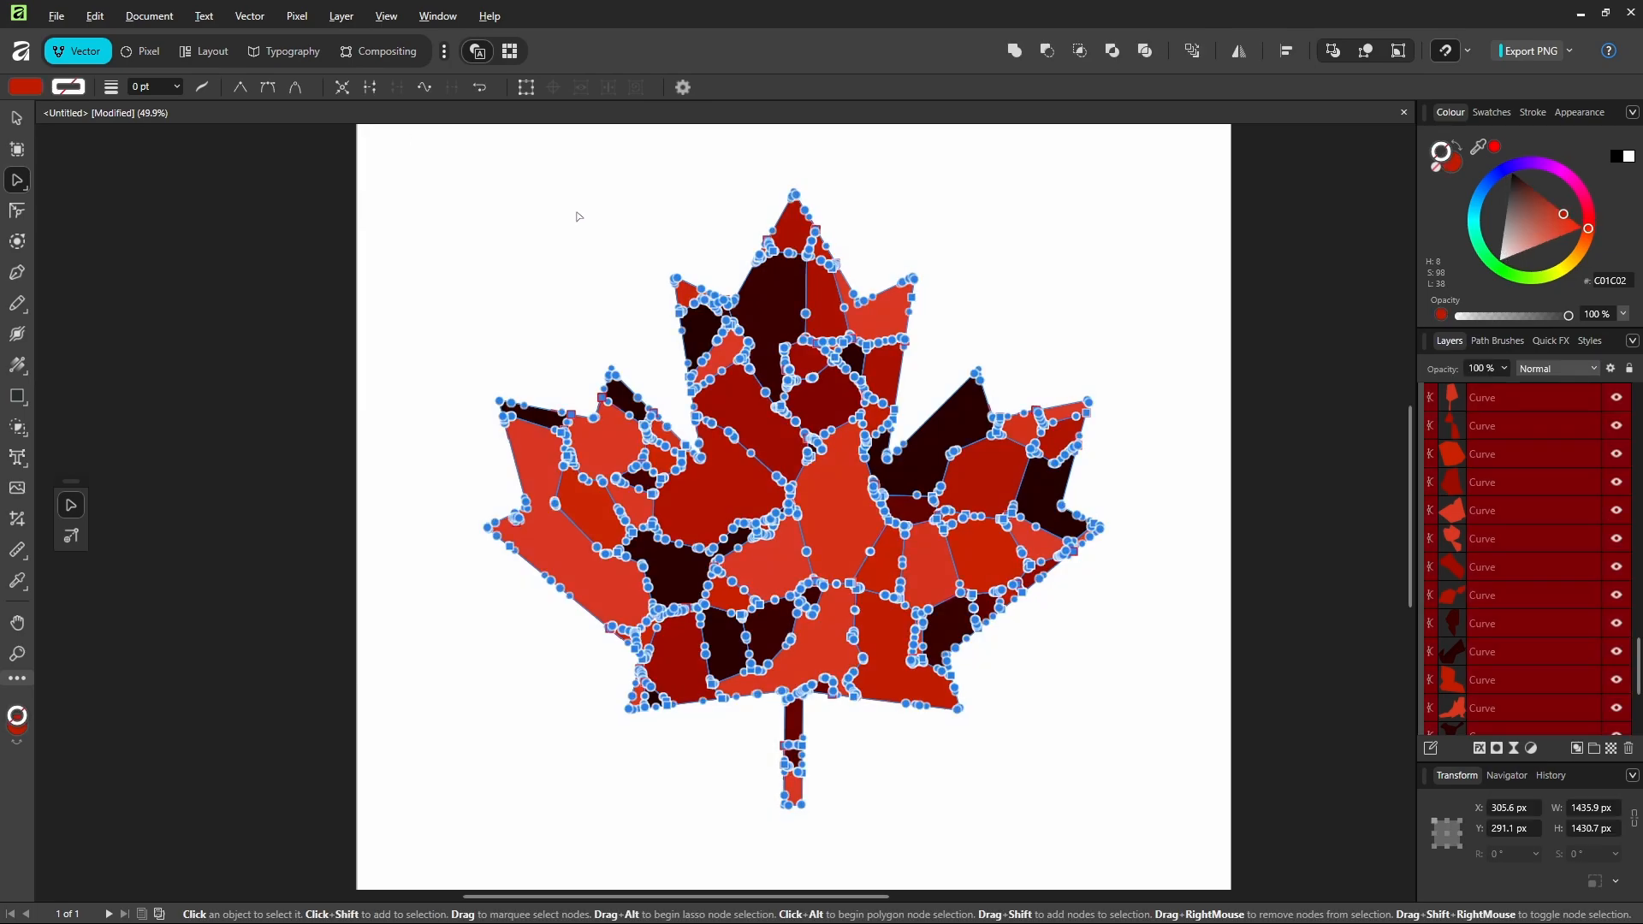
{"action": "right_click", "coordinate": [785, 487]}
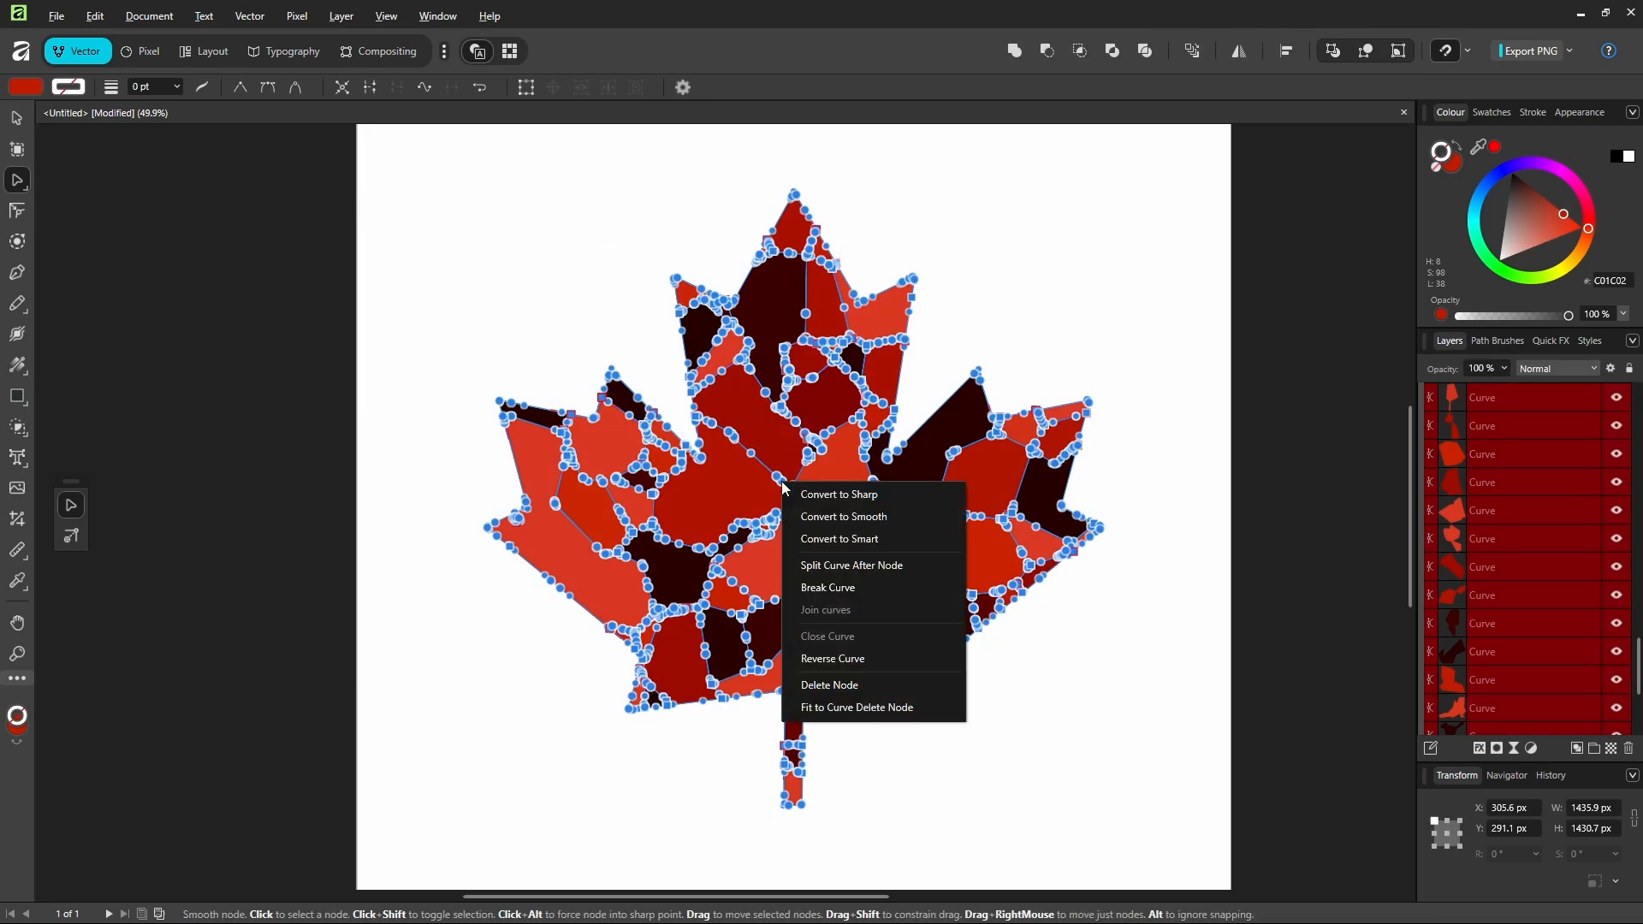
{"action": "left_click", "coordinate": [843, 495]}
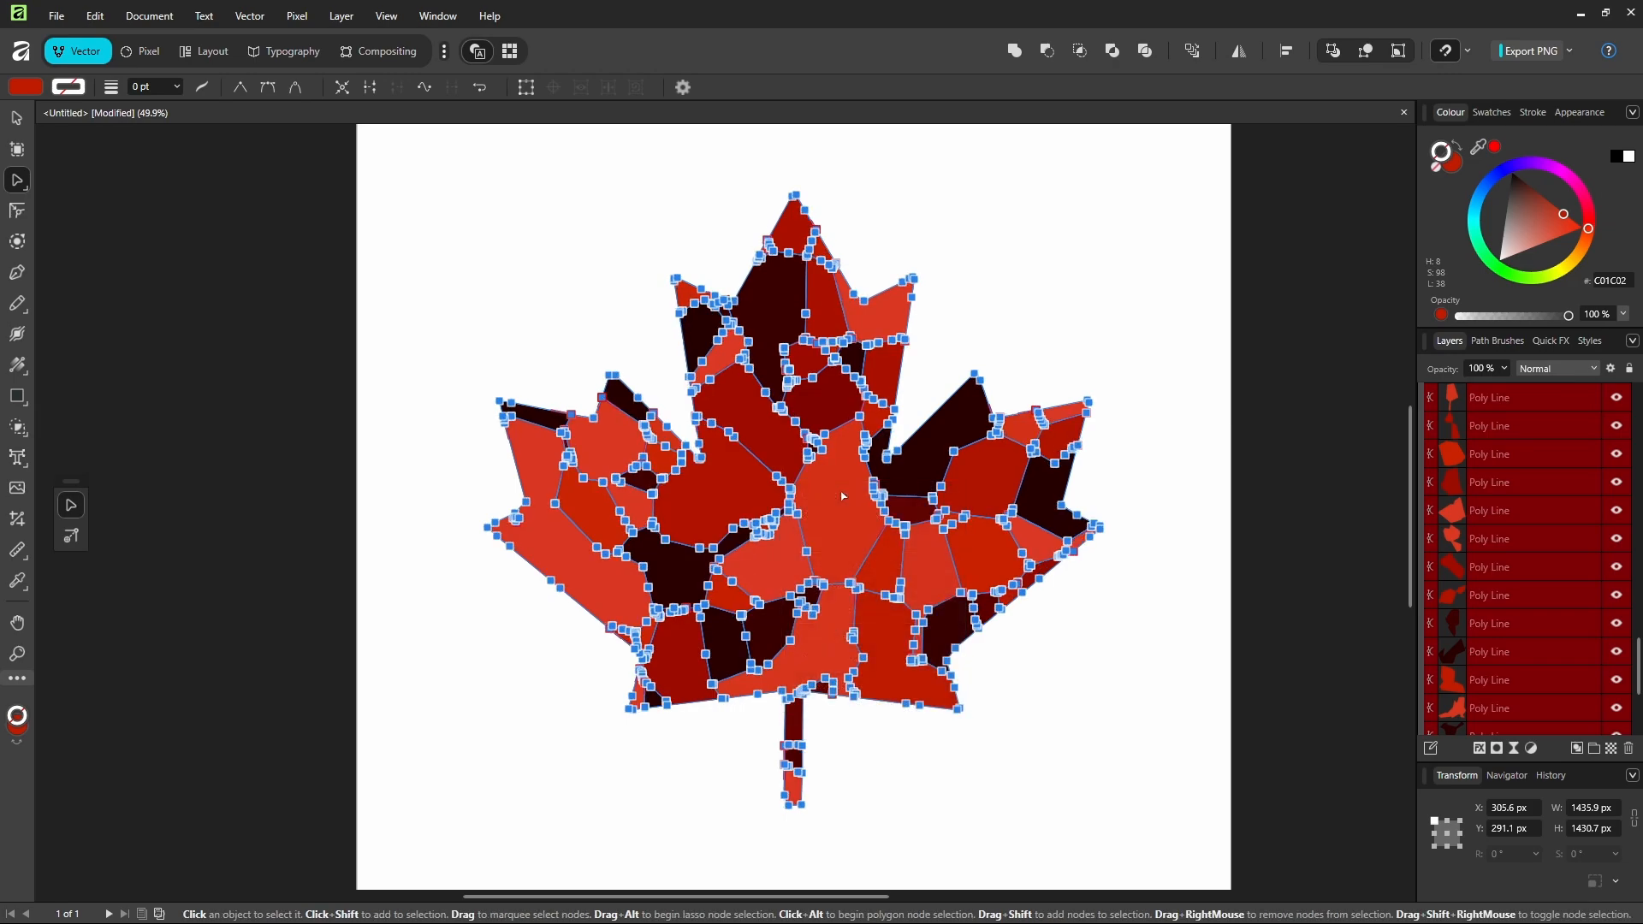
{"action": "left_click", "coordinate": [1055, 641]}
Add a node on the cut-off edge of the leaf's upper right tip and extend it into a sharp point at about X 1716.8 px, Y 771.3 px.
{"action": "scroll", "coordinate": [789, 633], "scroll_direction": "up", "scroll_amount": 2}
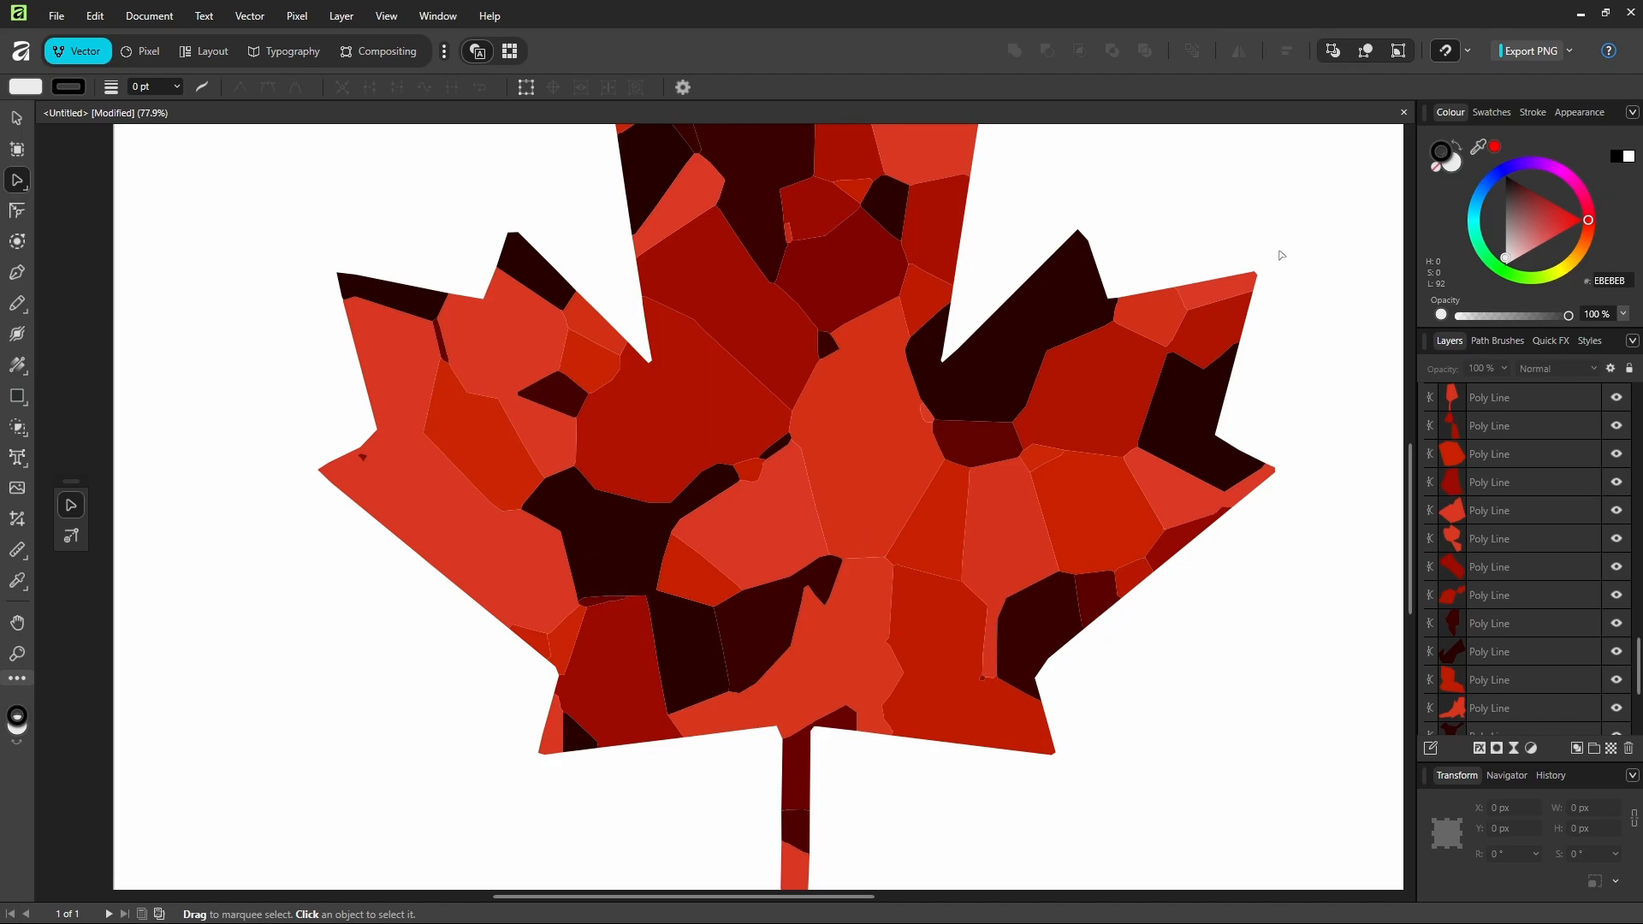
{"action": "scroll", "coordinate": [1292, 255], "scroll_direction": "up", "scroll_amount": 15}
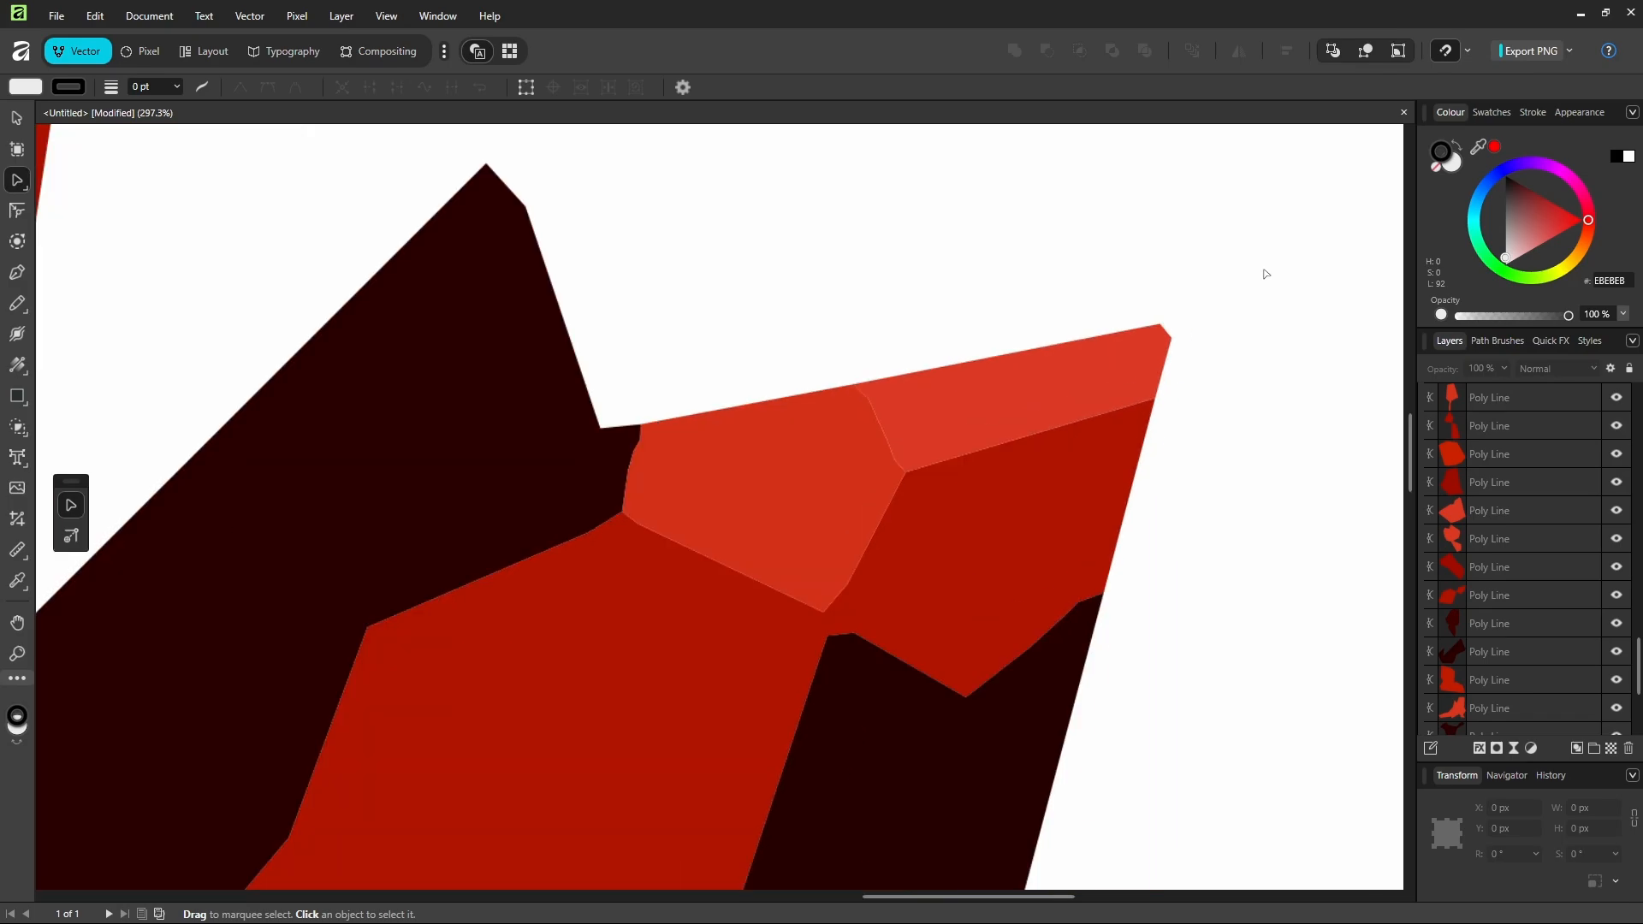
{"action": "scroll", "coordinate": [1125, 395], "scroll_direction": "up", "scroll_amount": 1}
{"action": "left_click", "coordinate": [942, 392]}
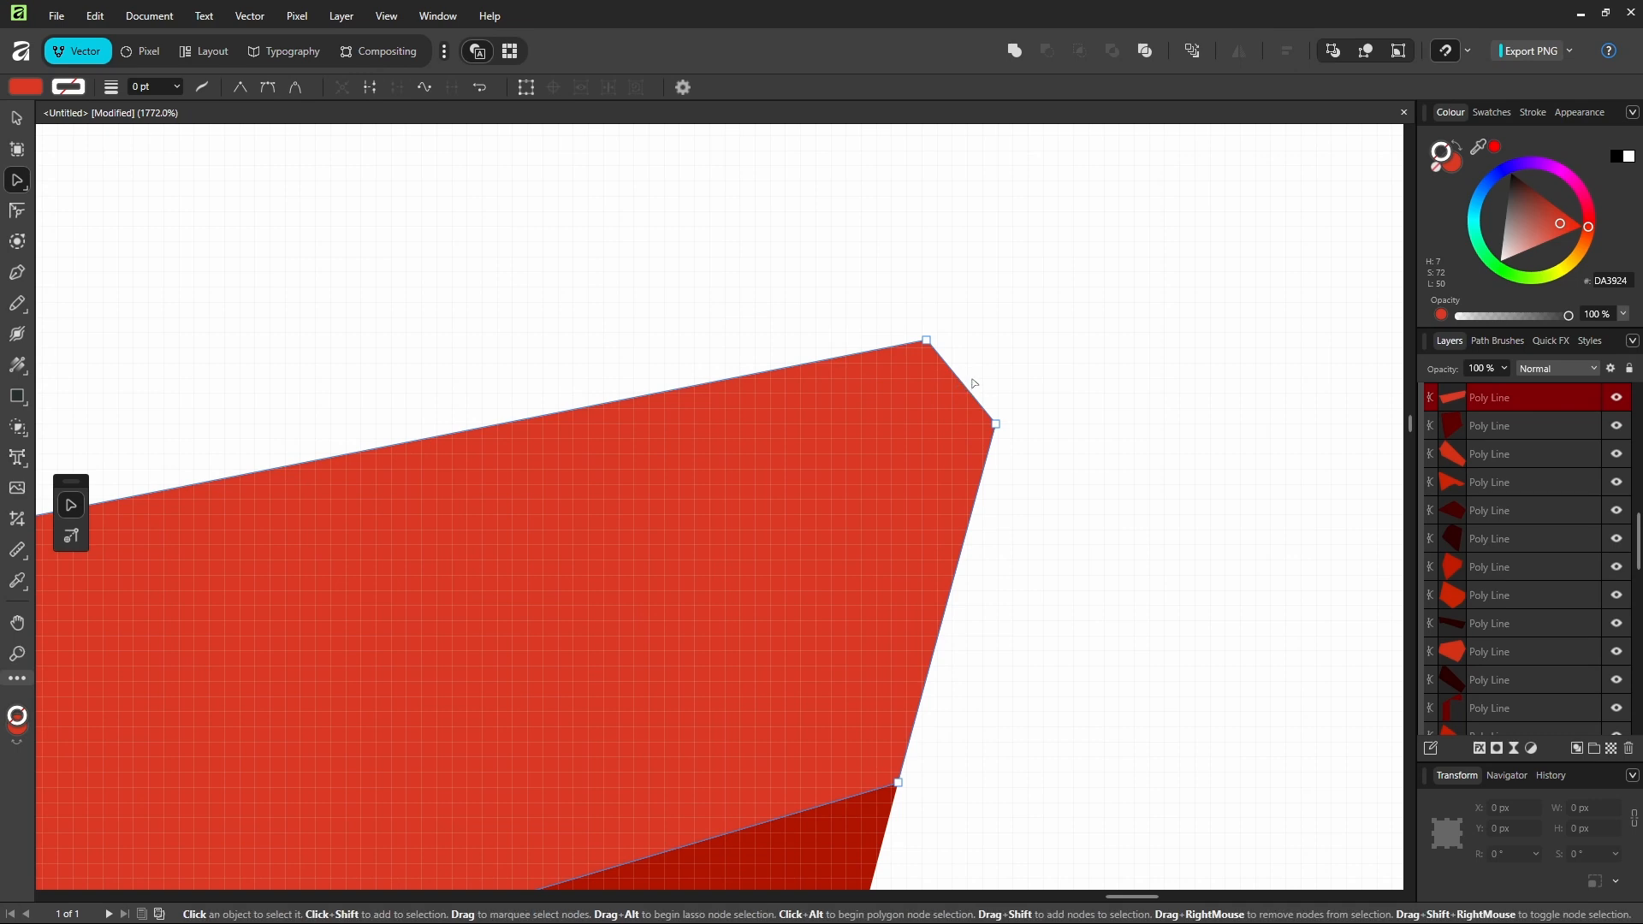
{"action": "left_click_drag", "start_coordinate": [968, 387], "coordinate": [1036, 340]}
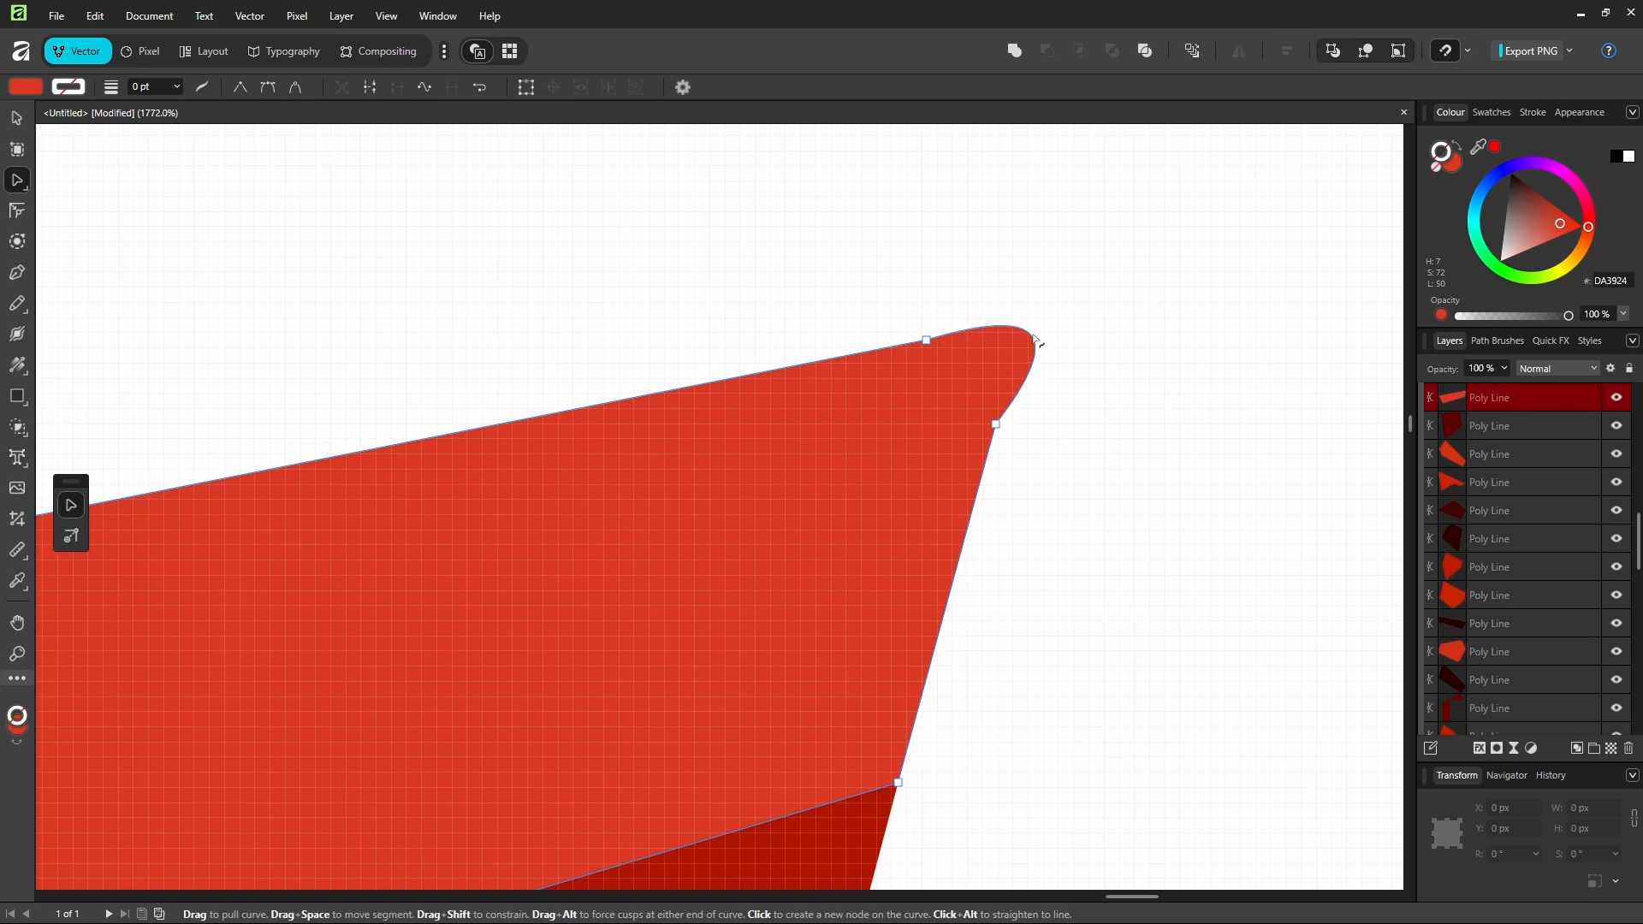
{"action": "key", "text": "ctrl+z"}
{"action": "left_click", "coordinate": [959, 379]}
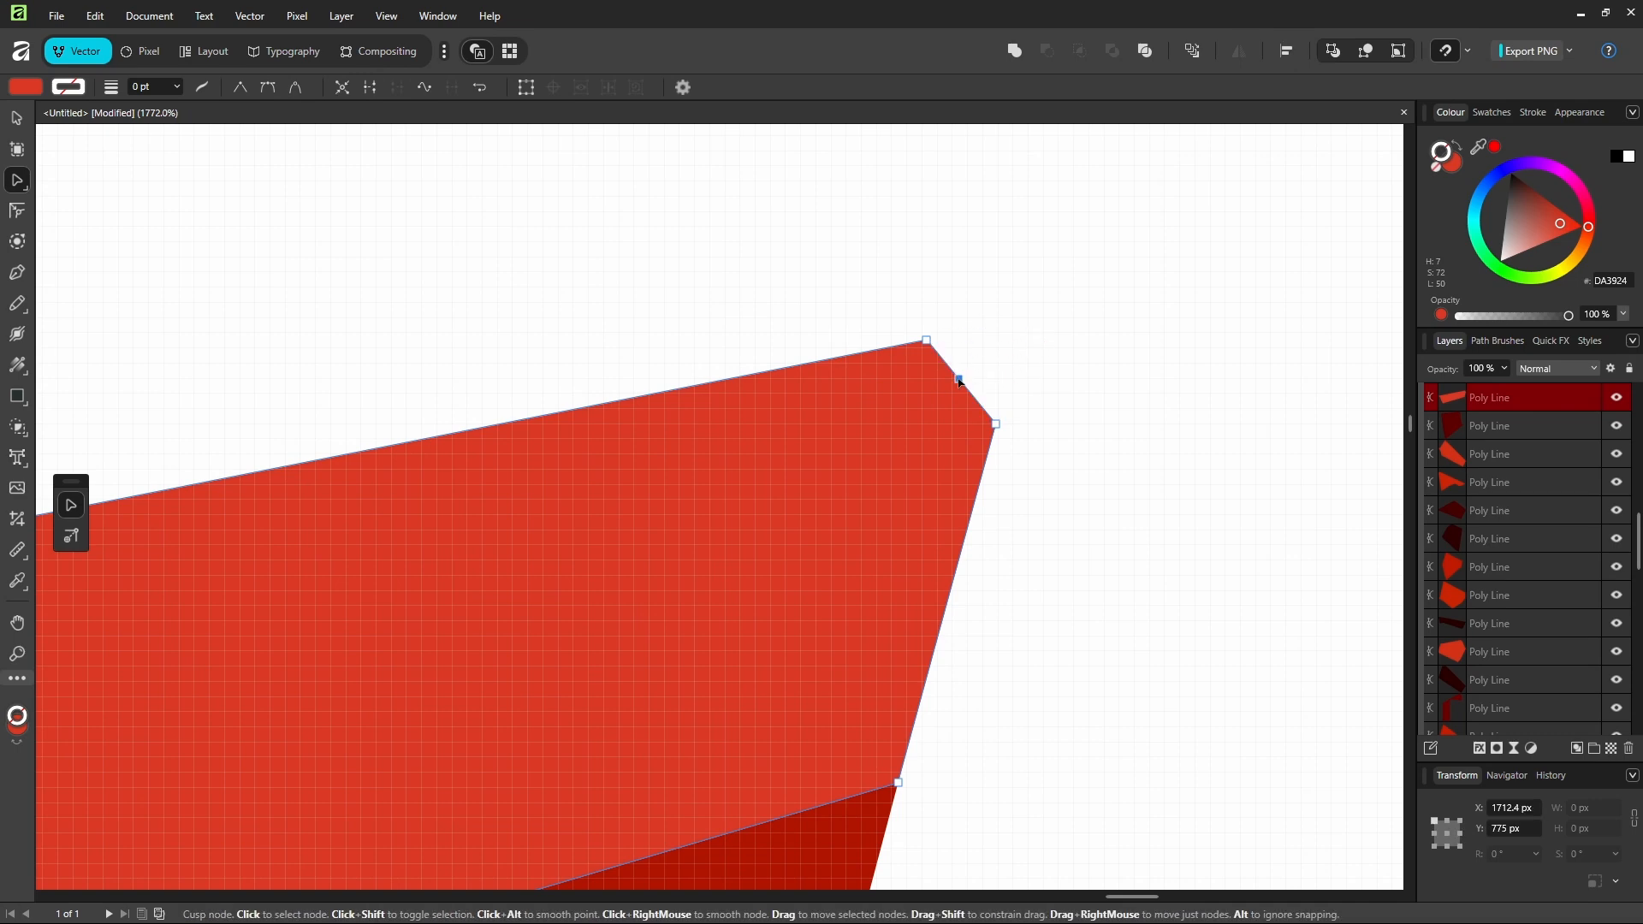
{"action": "left_click_drag", "start_coordinate": [958, 379], "coordinate": [1030, 323]}
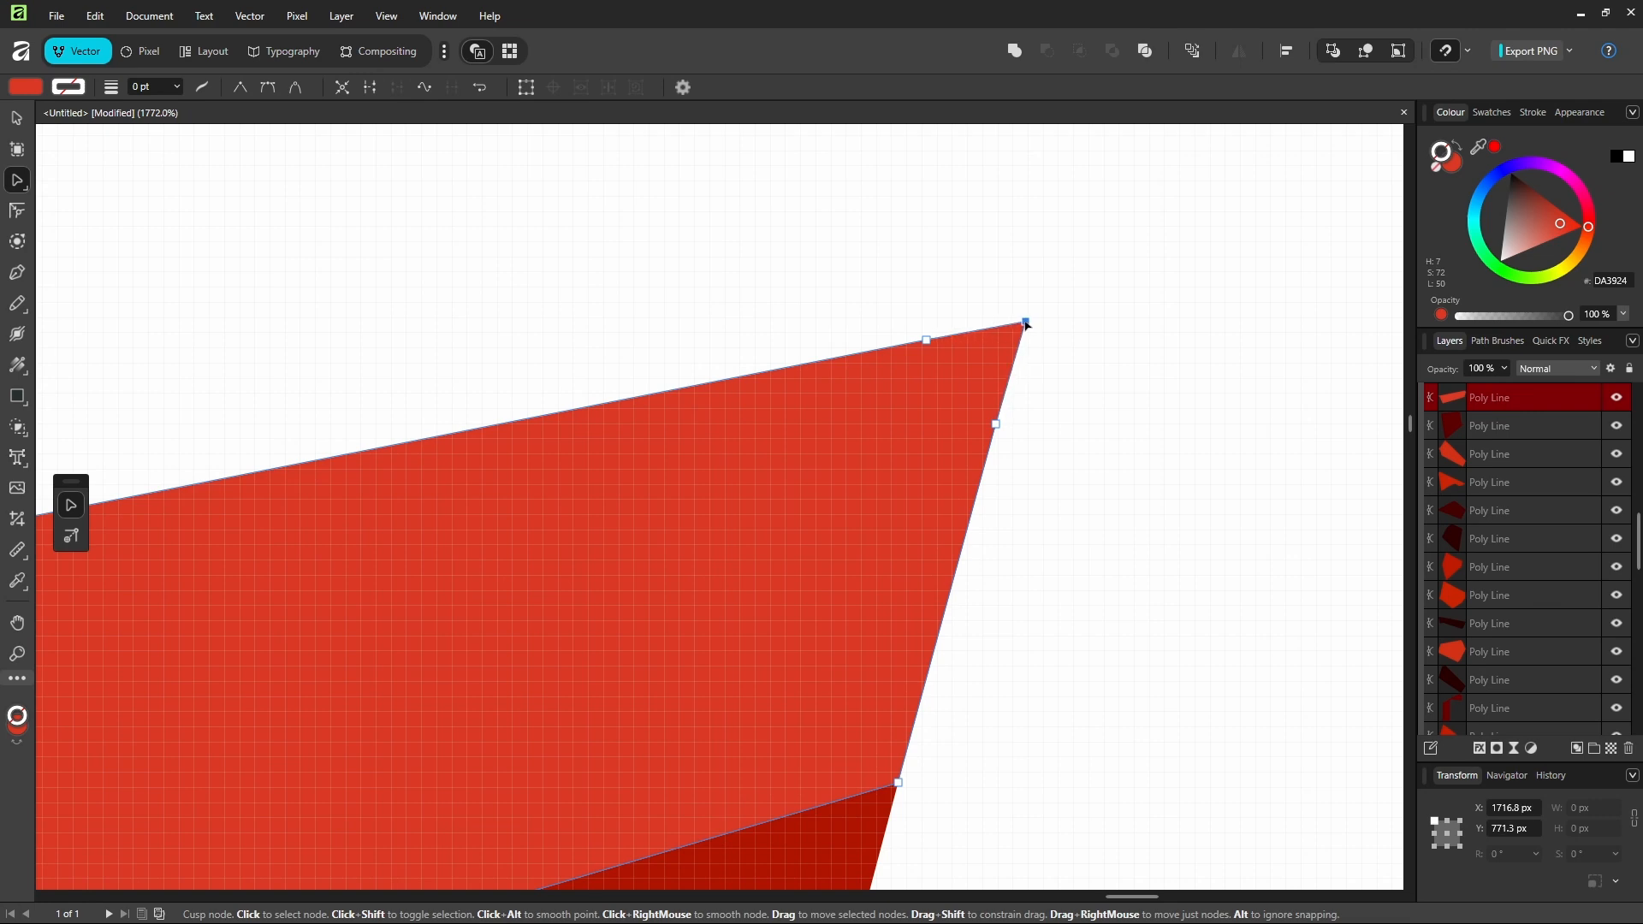
{"action": "key", "text": "ctrl+z"}
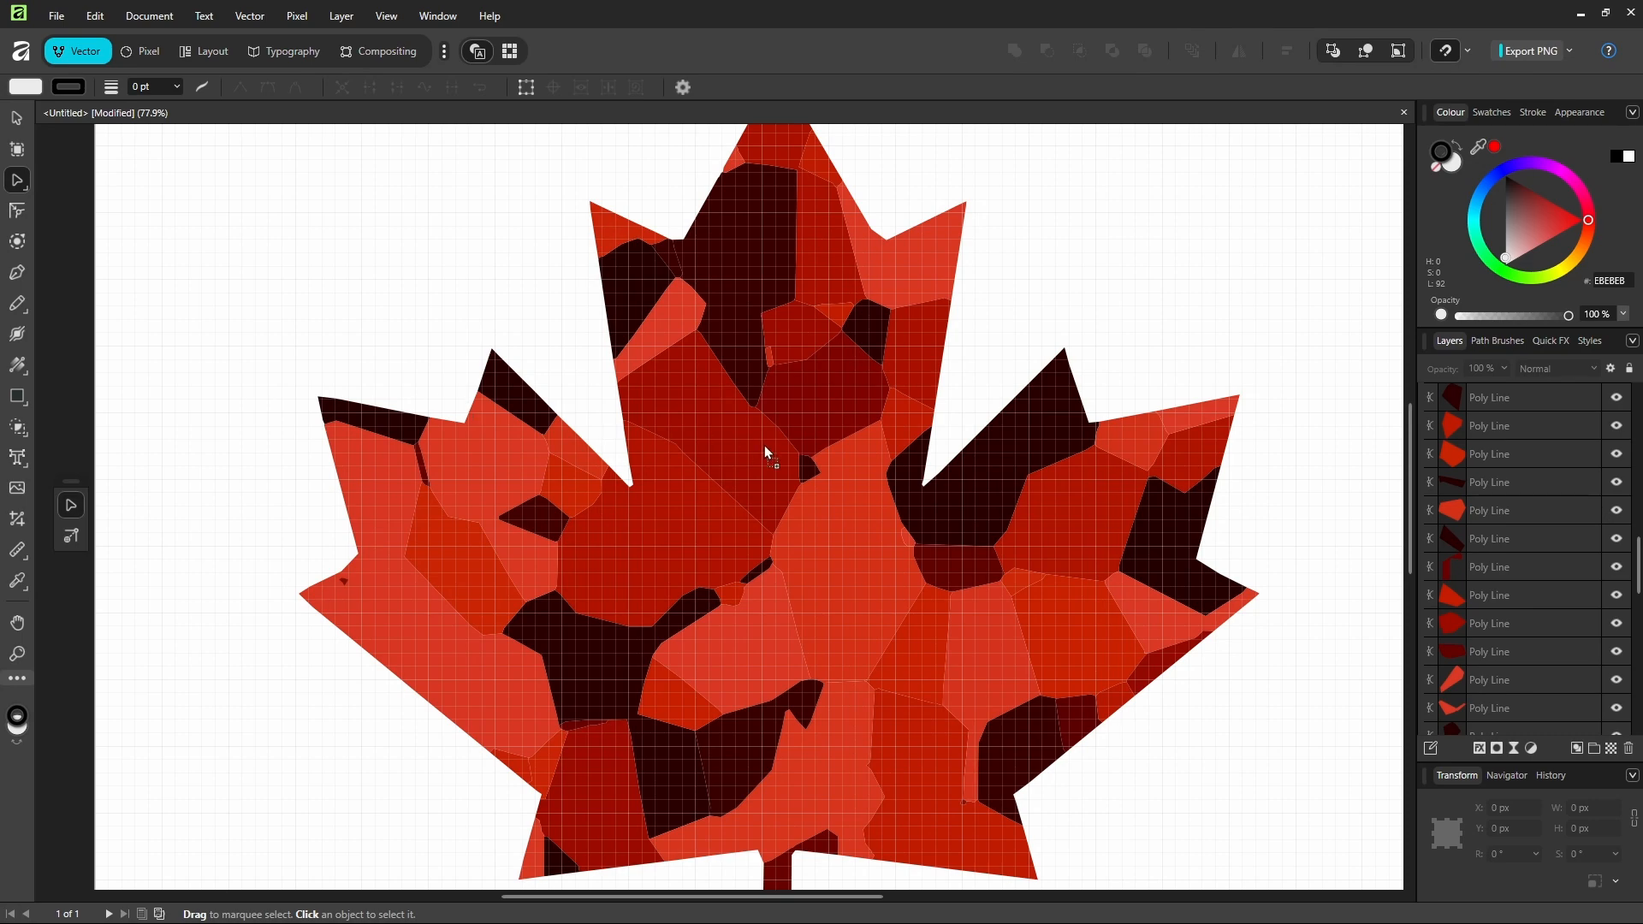
Place the original new_leaf_lego_low_res.png over the traced leaf and toggle its visibility to compare the two.
{"action": "scroll", "coordinate": [744, 453], "scroll_direction": "down", "scroll_amount": 4}
{"action": "left_click_drag", "start_coordinate": [765, 447], "coordinate": [526, 697]}
{"action": "key", "text": "v"}
{"action": "left_click_drag", "start_coordinate": [613, 630], "coordinate": [1059, 237]}
{"action": "scroll", "coordinate": [754, 310], "scroll_direction": "up", "scroll_amount": 8}
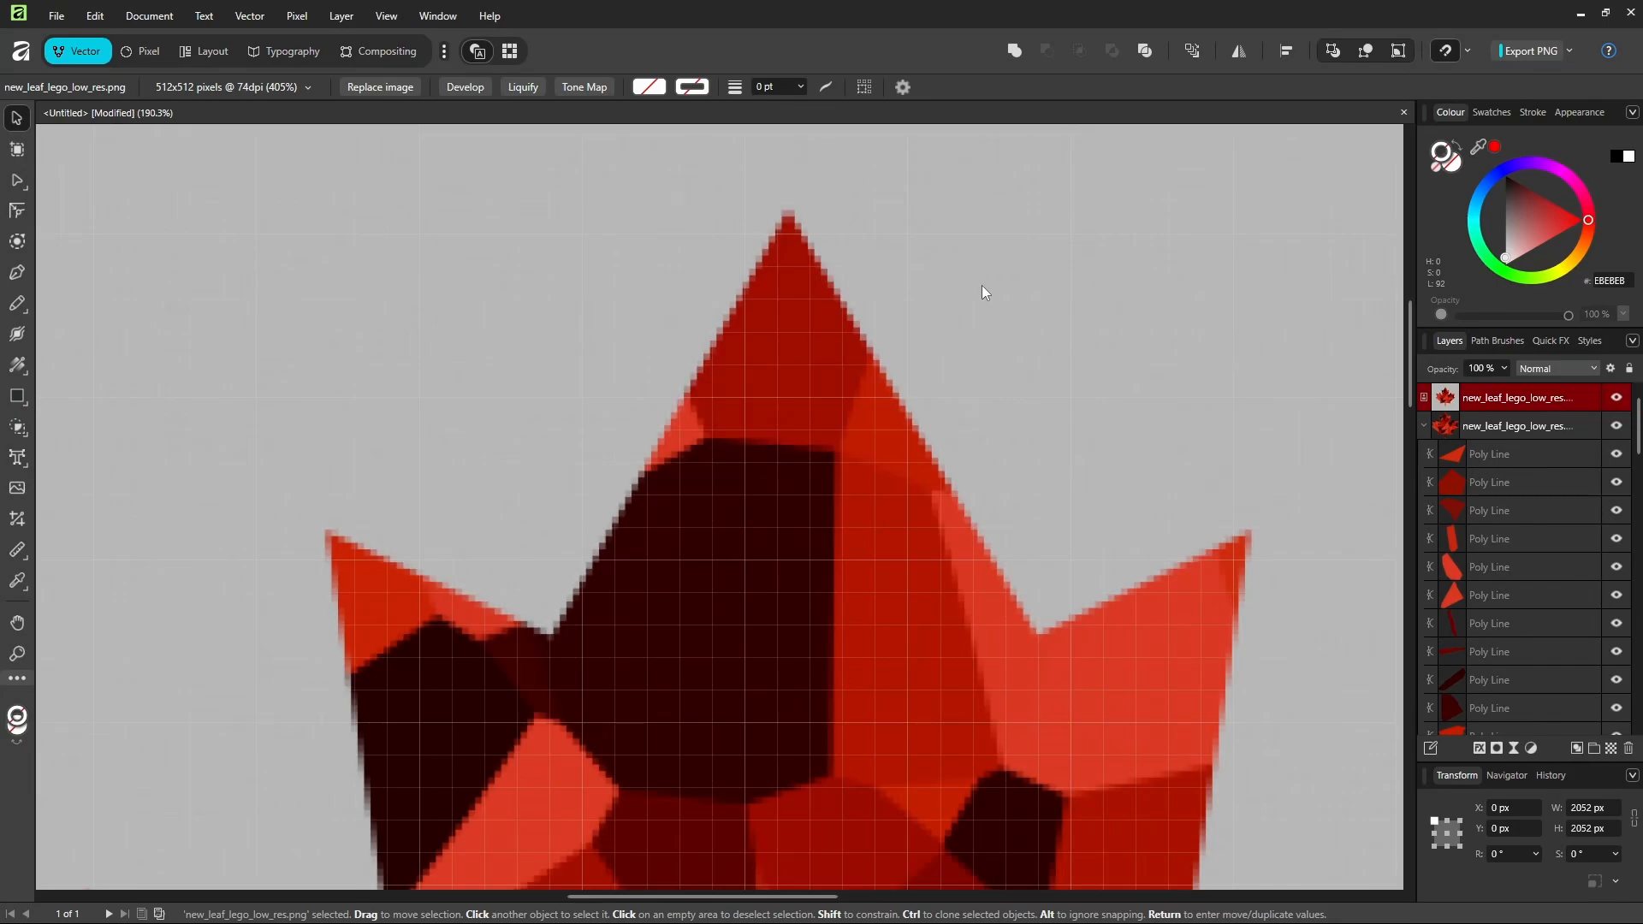
{"action": "left_click", "coordinate": [1618, 398]}
{"action": "left_click", "coordinate": [1618, 398]}
{"action": "left_click", "coordinate": [1623, 400]}
{"action": "left_click", "coordinate": [1623, 400]}
{"action": "left_click", "coordinate": [1622, 401]}
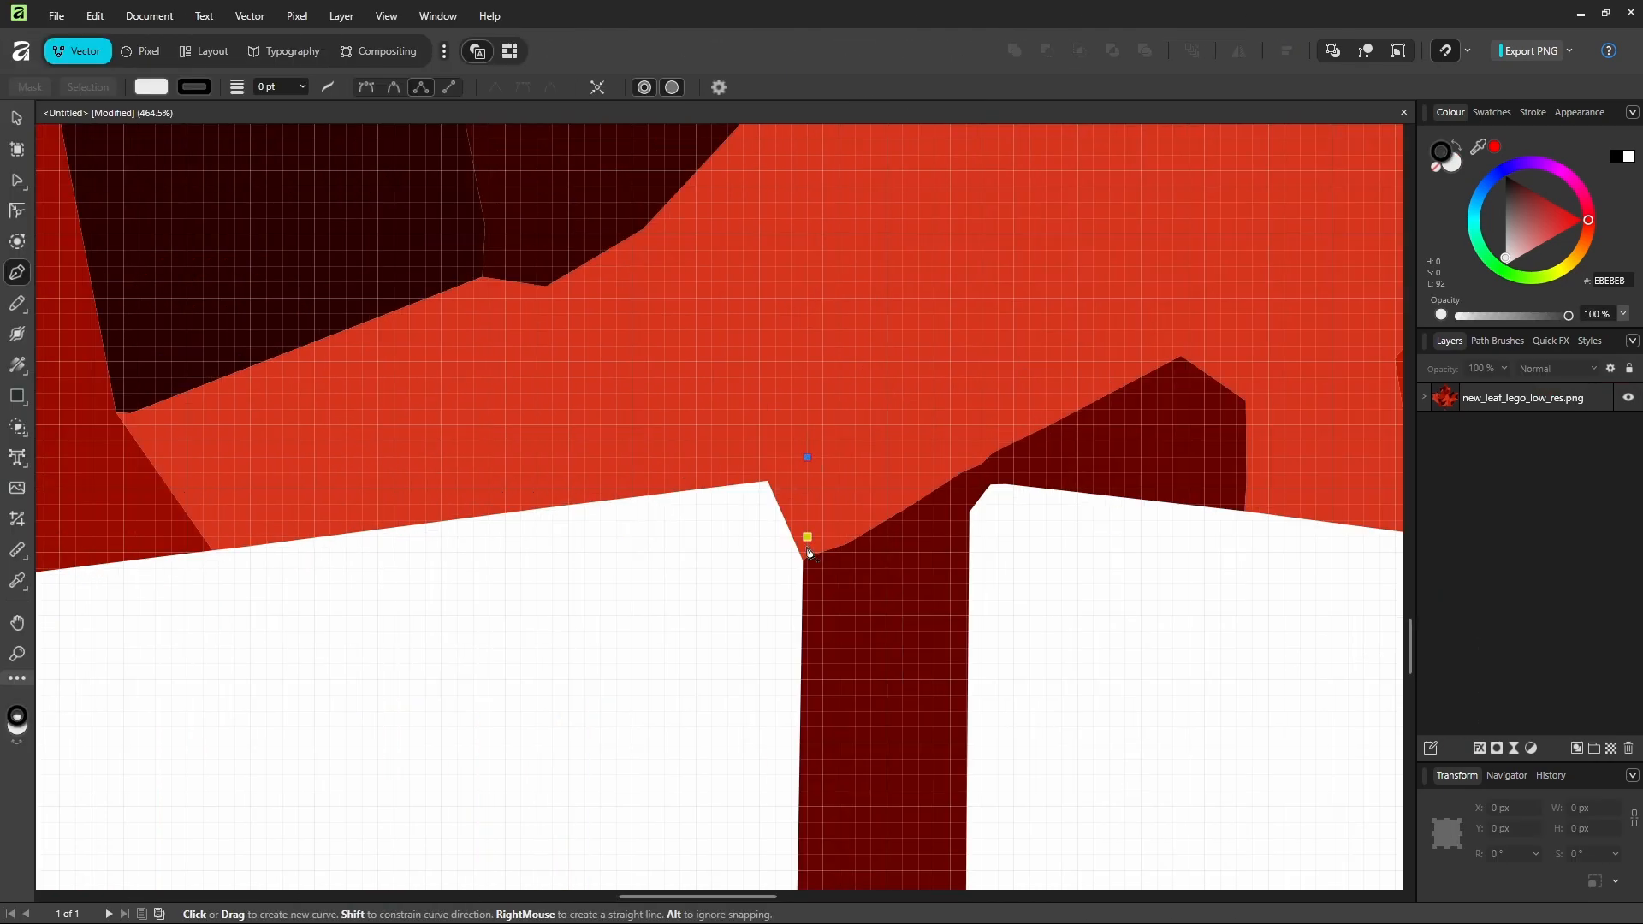
Draw a closed straight-segment outline with the Pen tool just inside the leaf's contour, running around the bottom of the stem.
{"action": "scroll", "coordinate": [804, 566], "scroll_direction": "down", "scroll_amount": 10}
{"action": "scroll", "coordinate": [807, 567], "scroll_direction": "down", "scroll_amount": 3}
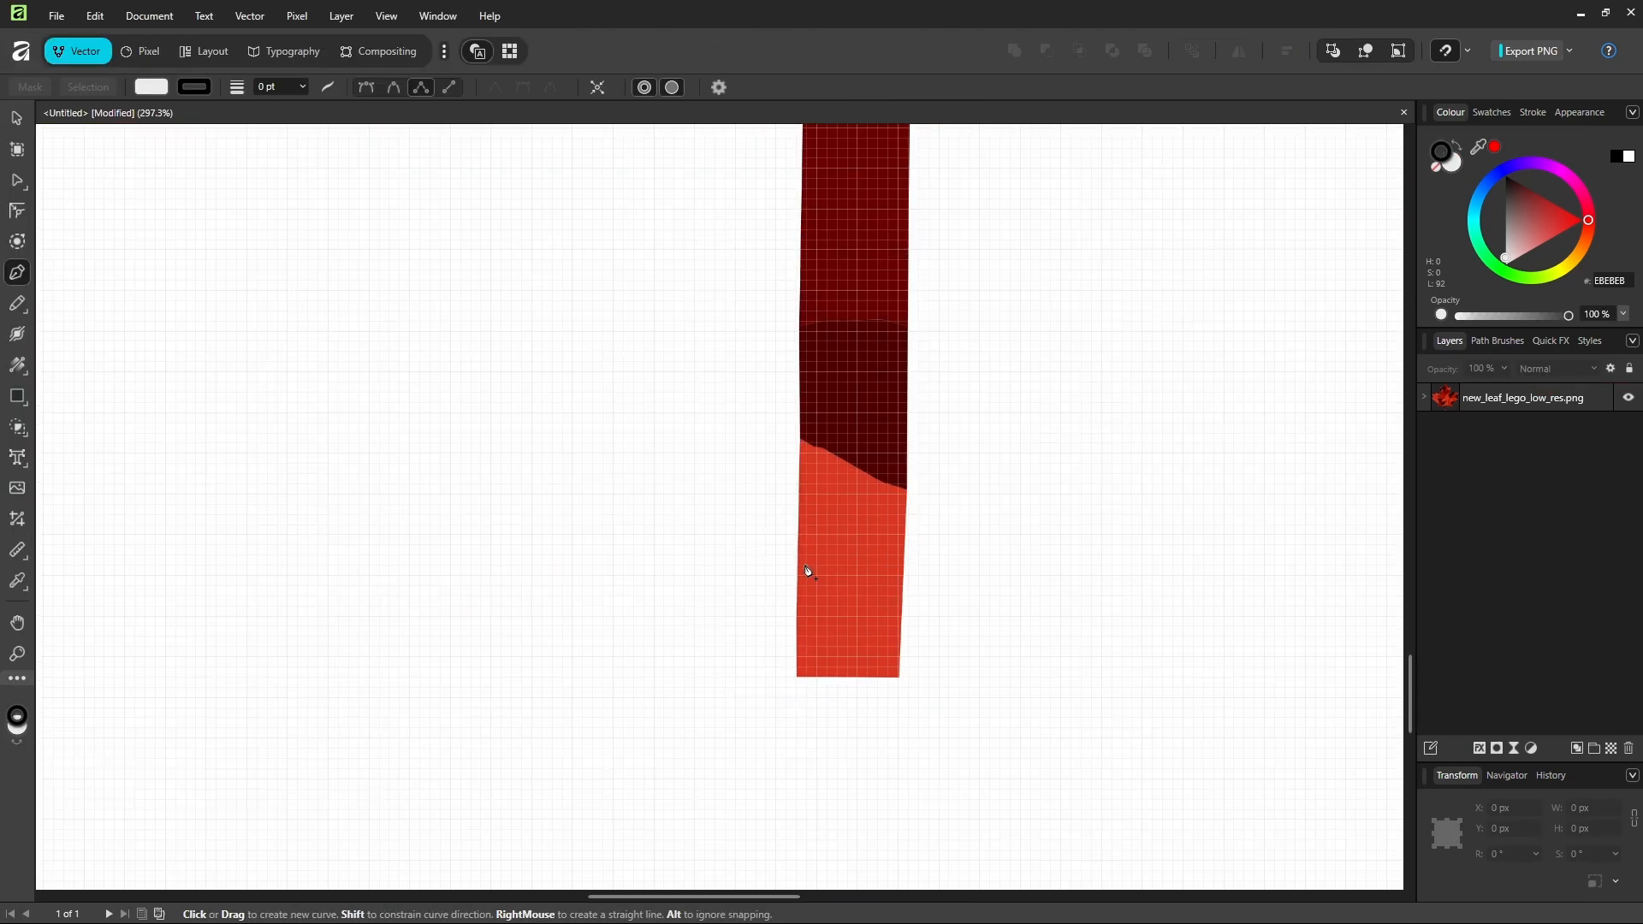
{"action": "left_click", "coordinate": [807, 668]}
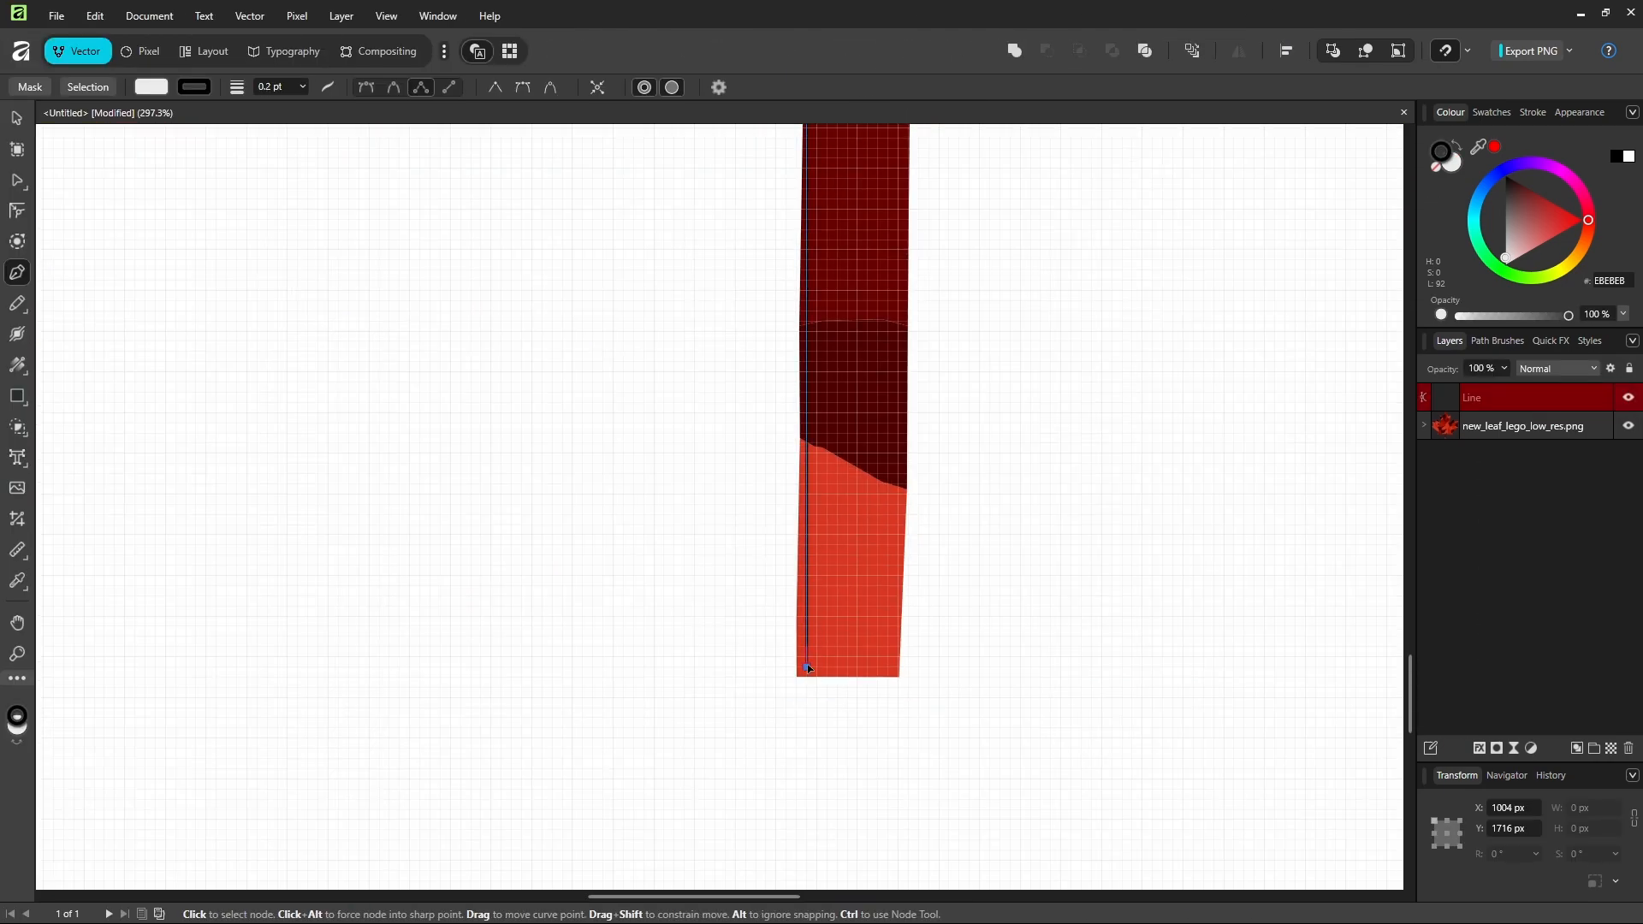
{"action": "left_click", "coordinate": [890, 669]}
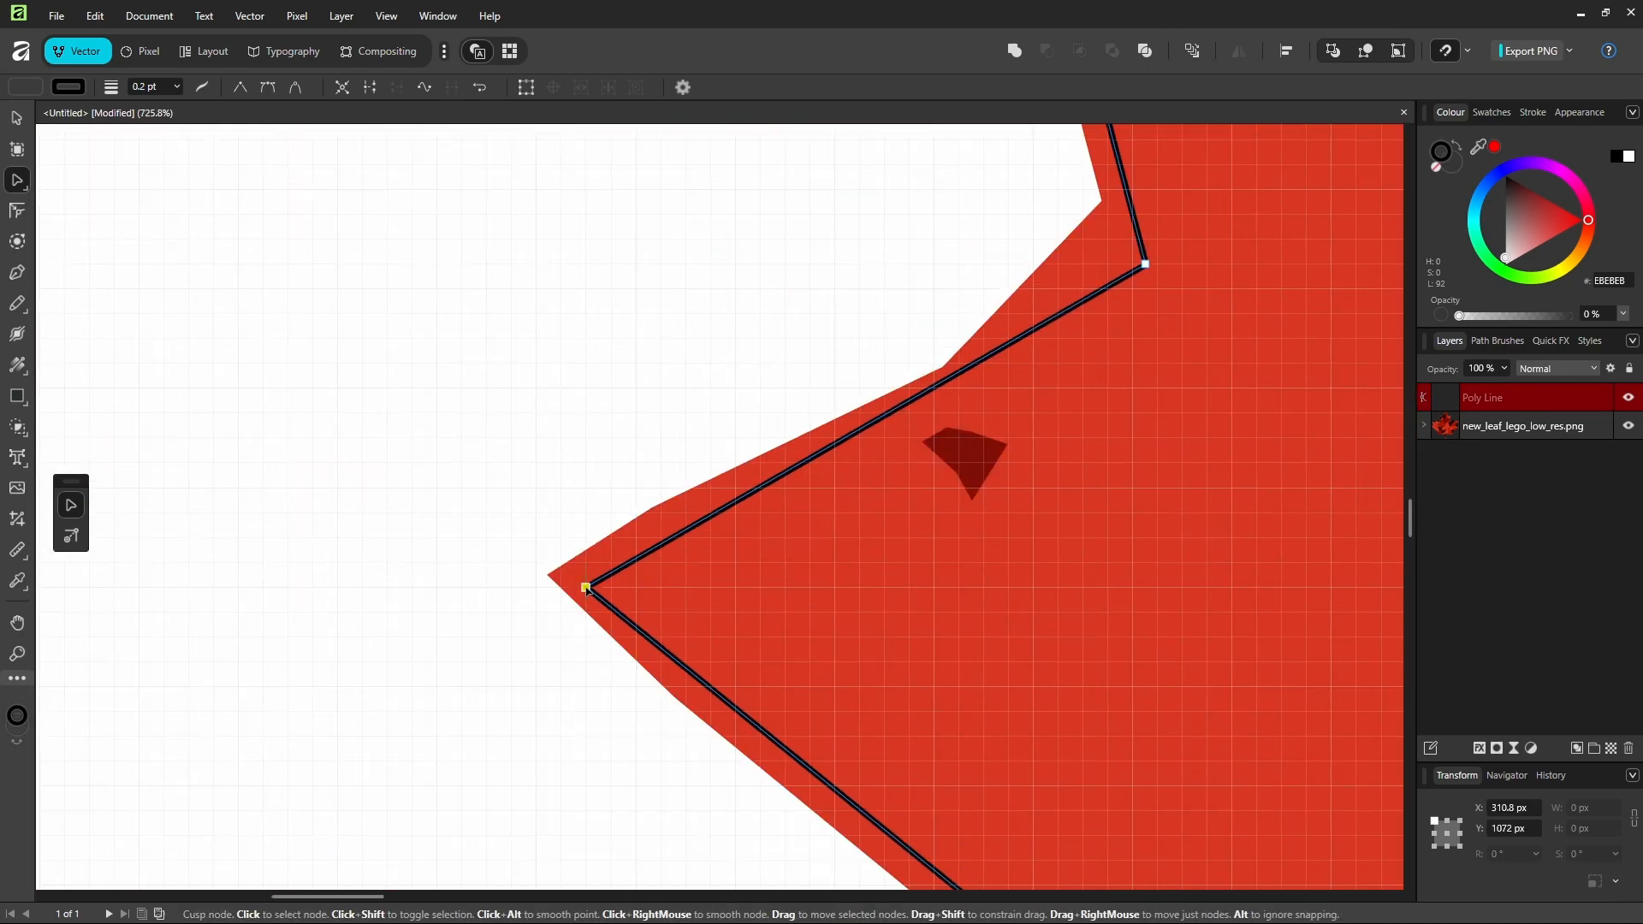
Try raising the opacity of the leaf outline's light grey EBEBEB fill, and undo it.
{"action": "left_click", "coordinate": [25, 87]}
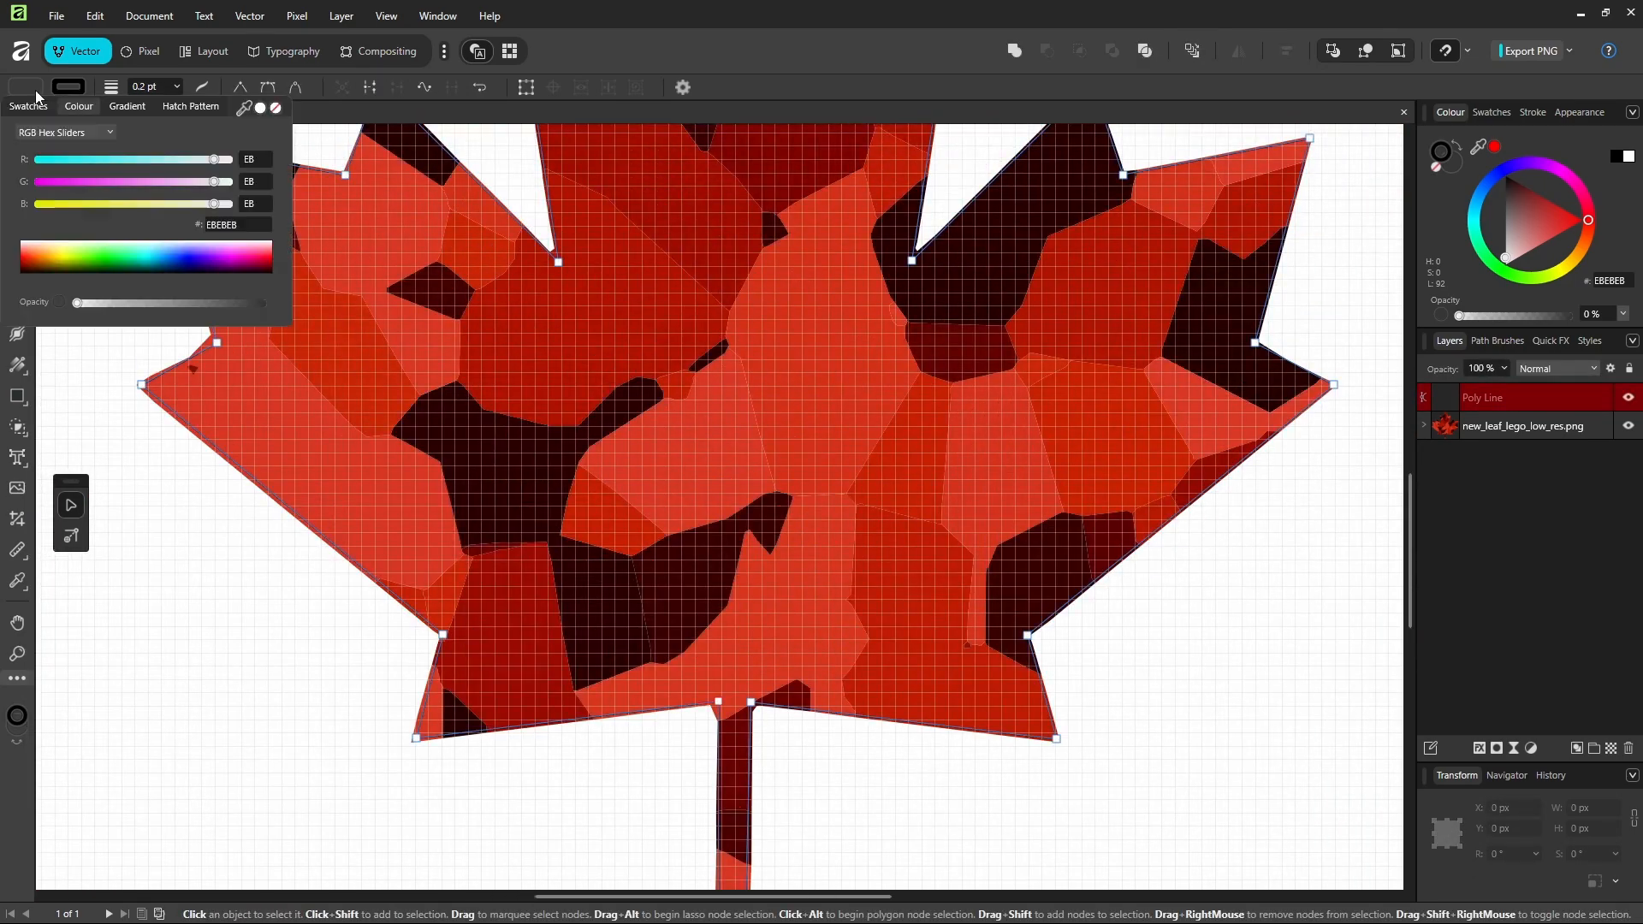
{"action": "left_click_drag", "start_coordinate": [74, 303], "coordinate": [217, 303]}
{"action": "key", "text": "ctrl+z"}
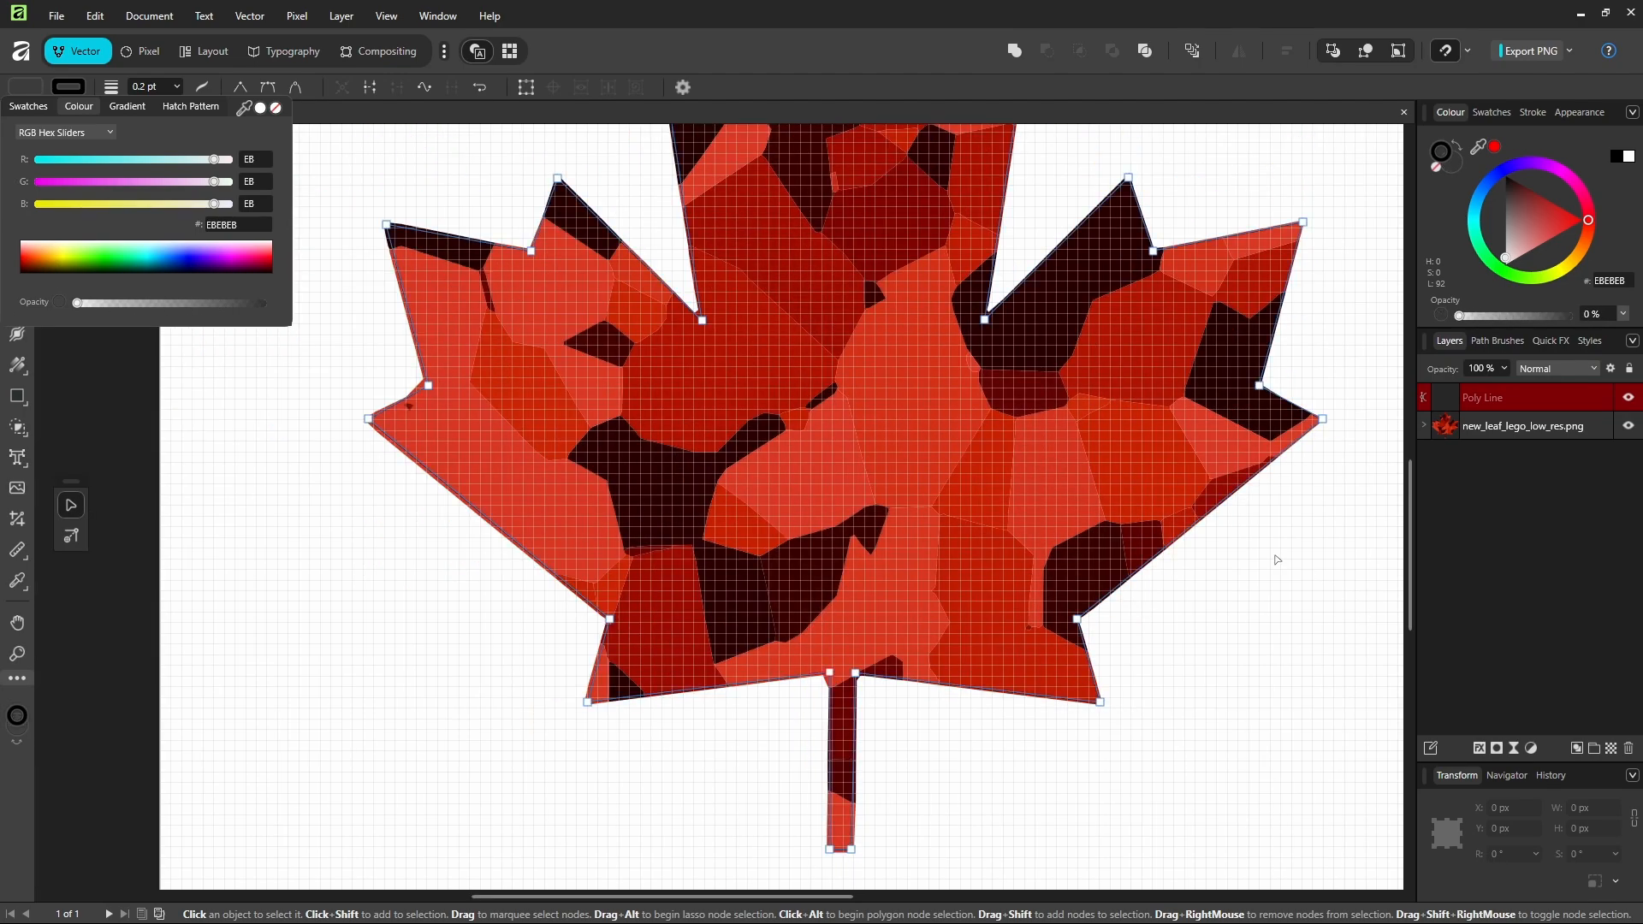
Clip the traced leaf group inside the drawn outline and set the outline's stroke width to 0 pt.
{"action": "left_click", "coordinate": [1519, 433]}
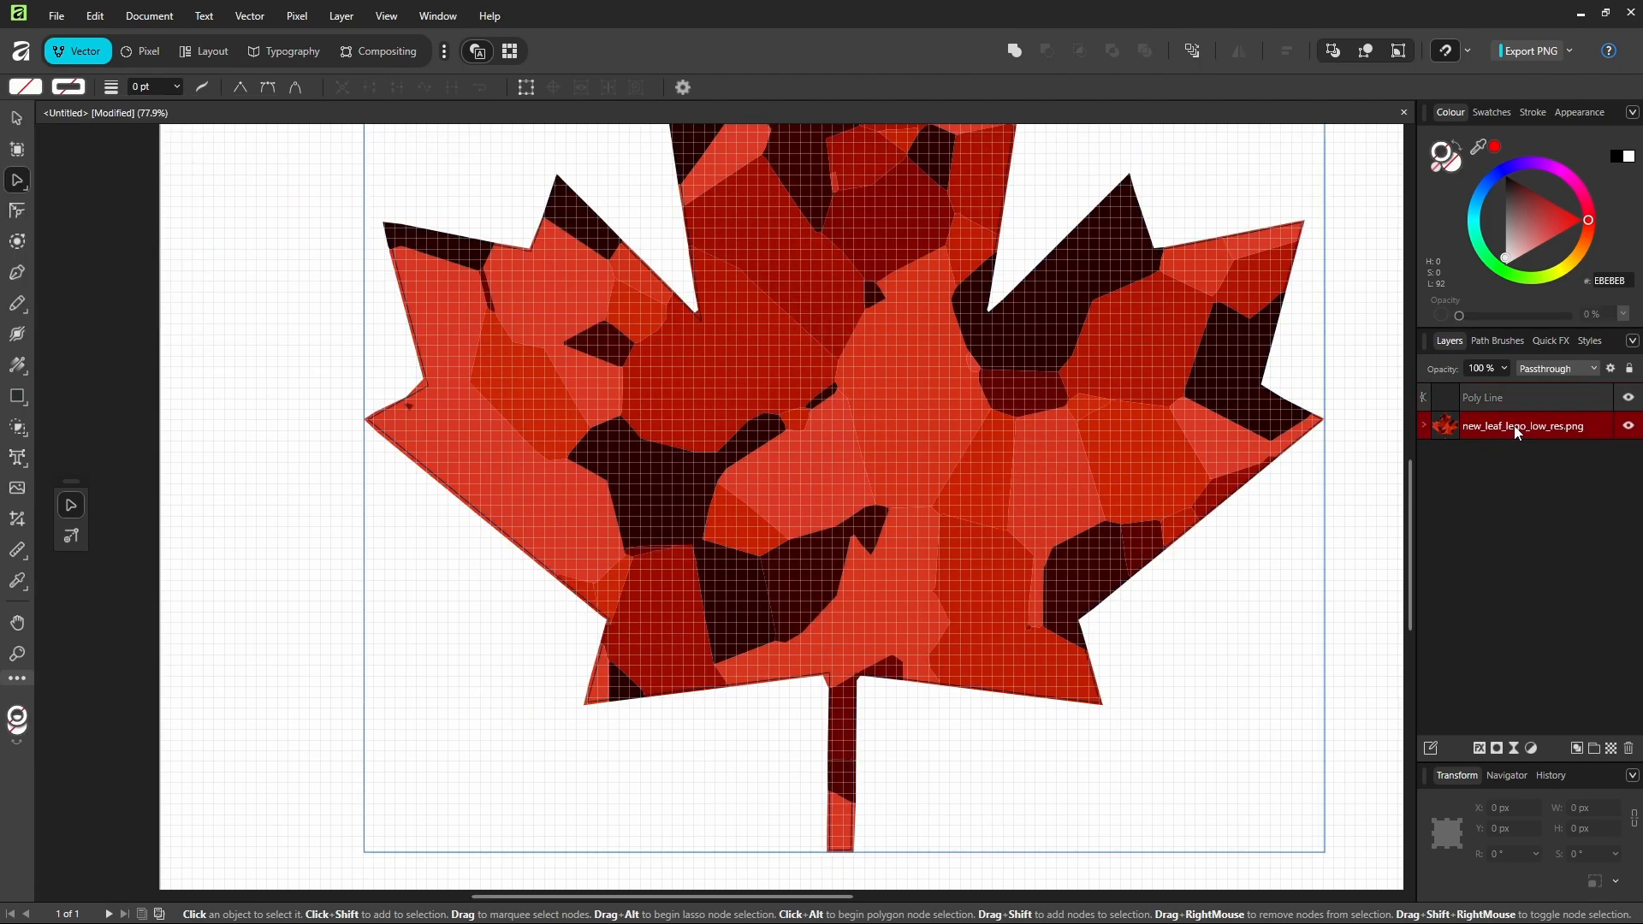
{"action": "left_click_drag", "start_coordinate": [1520, 427], "coordinate": [1517, 395]}
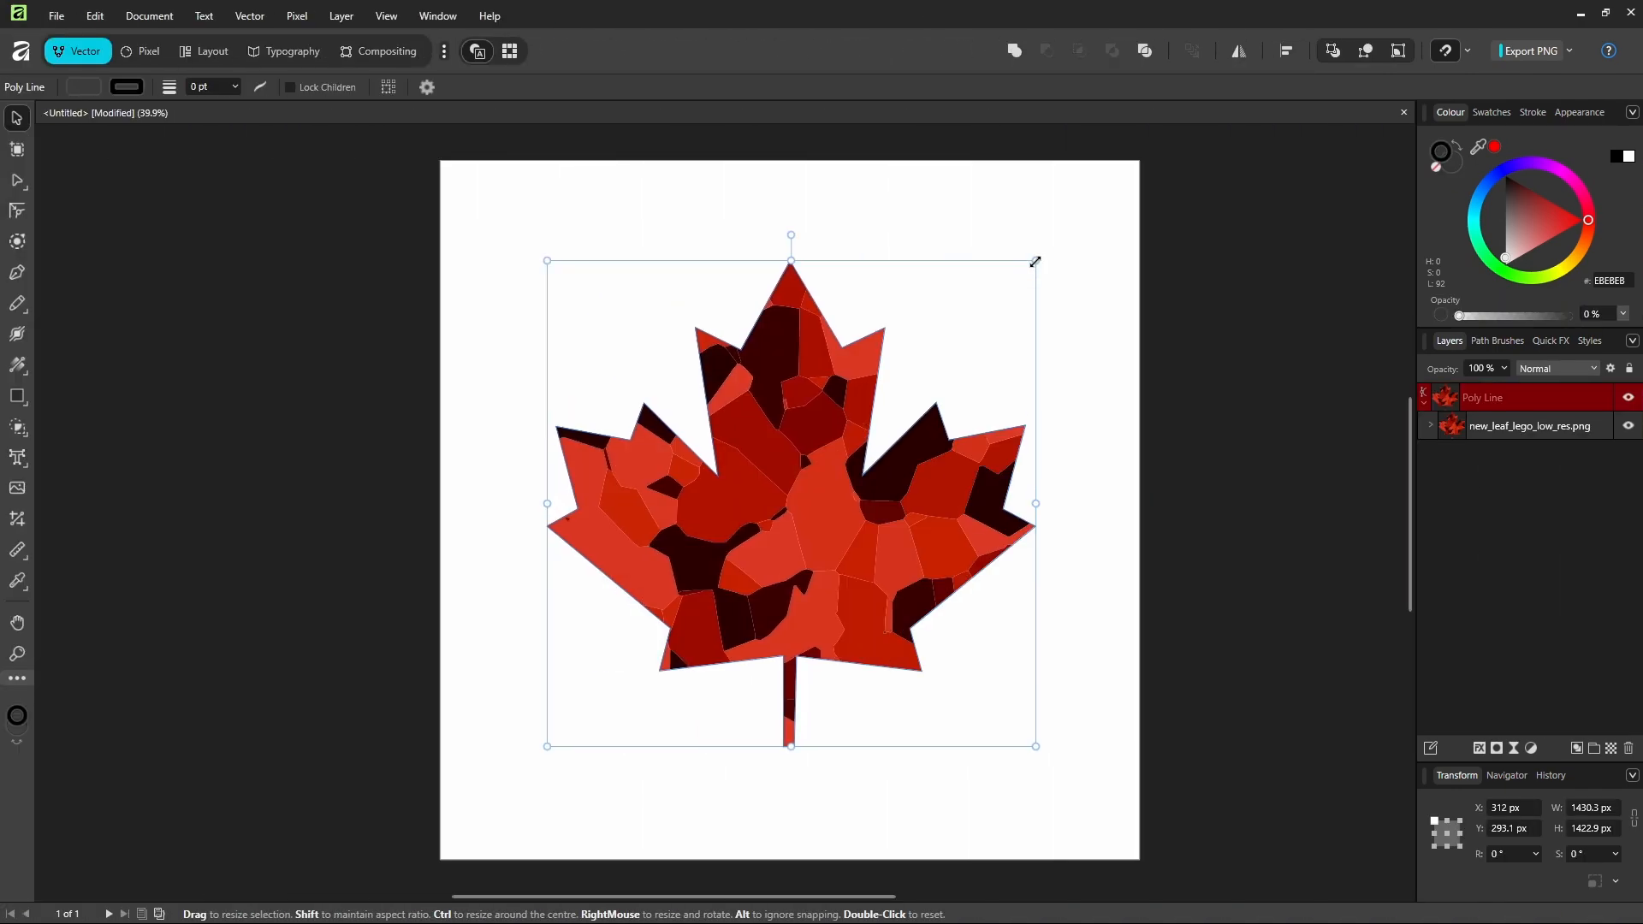
{"action": "mouse_move", "coordinate": [1035, 257]}
{"action": "left_mouse_down"}
{"action": "mouse_move", "coordinate": [1142, 150]}
{"action": "mouse_move", "coordinate": [924, 368]}
{"action": "mouse_move", "coordinate": [1036, 260]}
{"action": "left_mouse_up"}
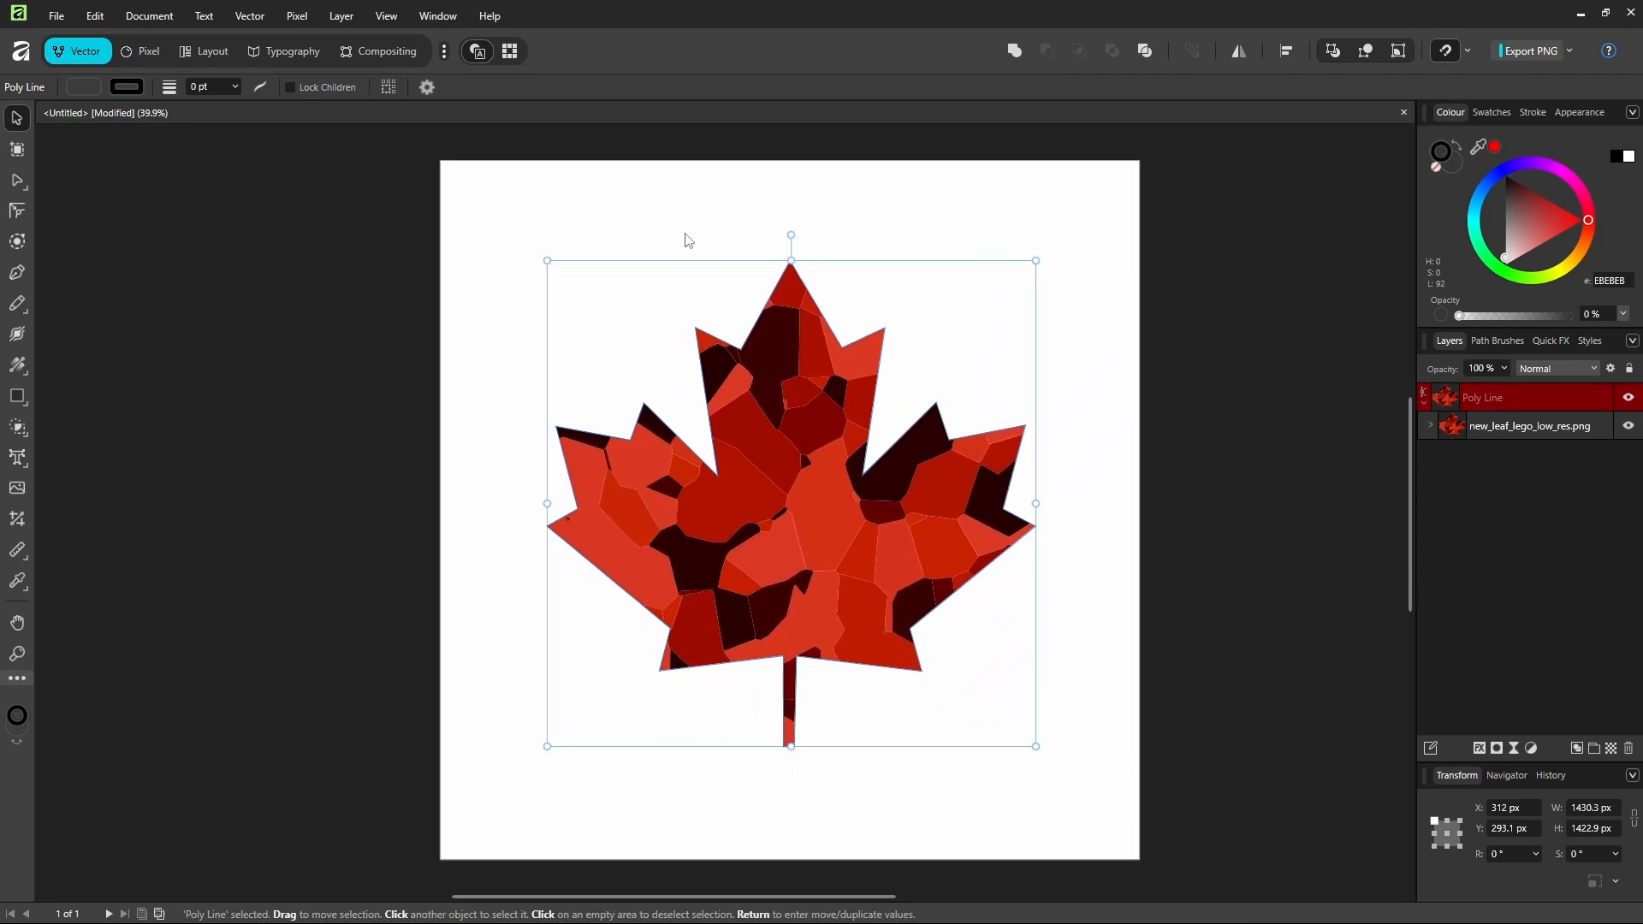
{"action": "left_click", "coordinate": [522, 486]}
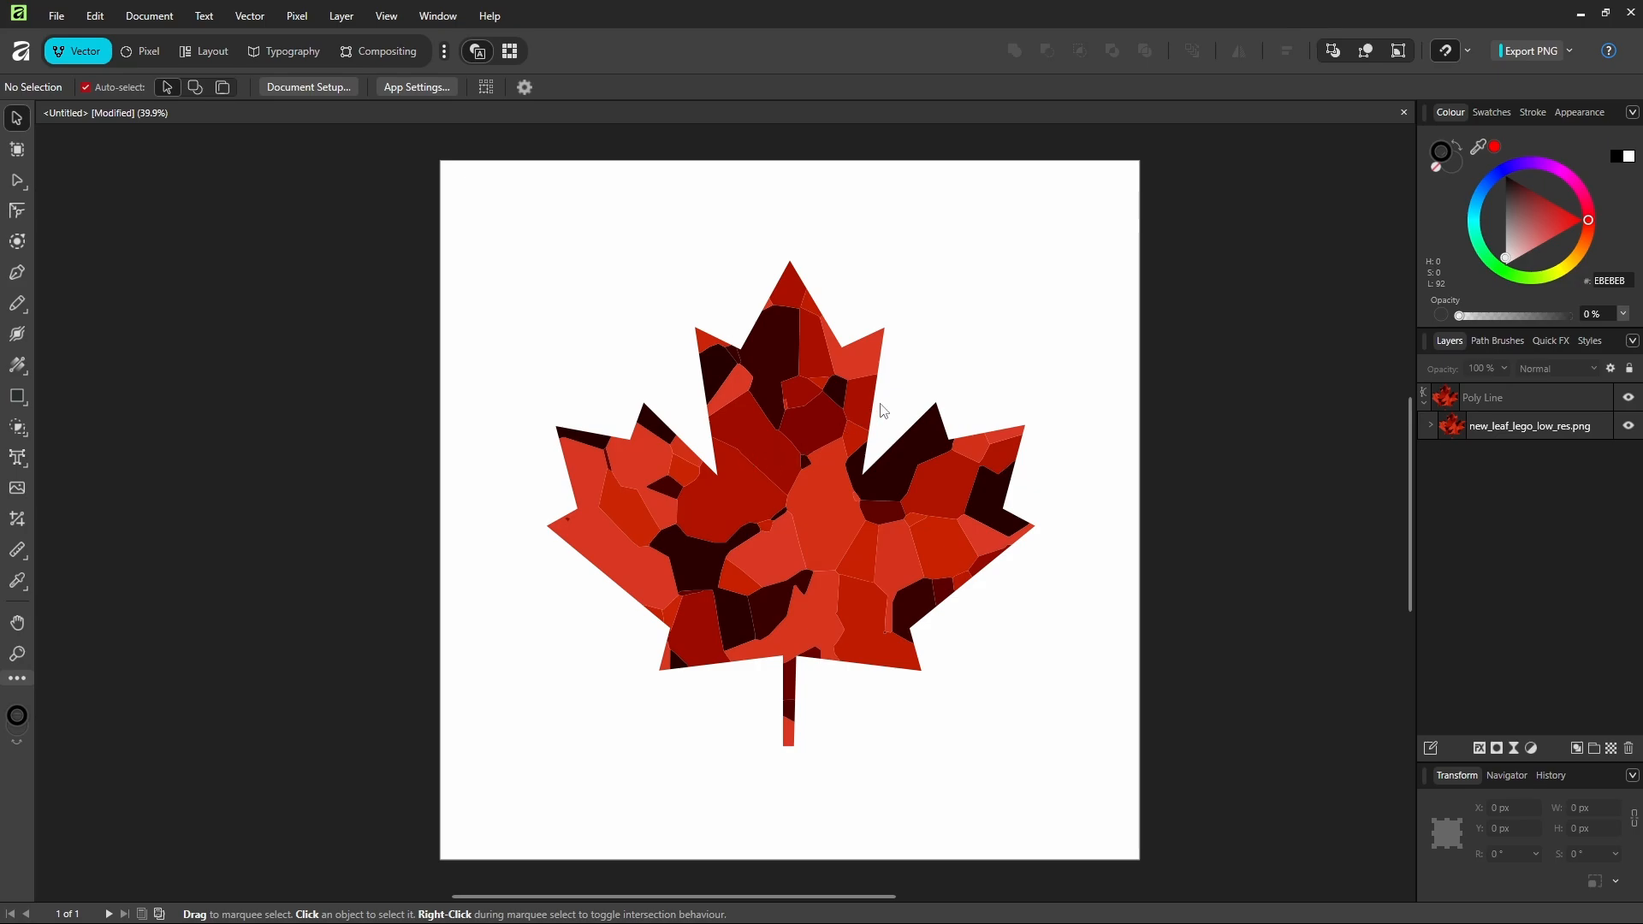
{"action": "scroll", "coordinate": [813, 672], "scroll_direction": "left", "scroll_amount": 2}
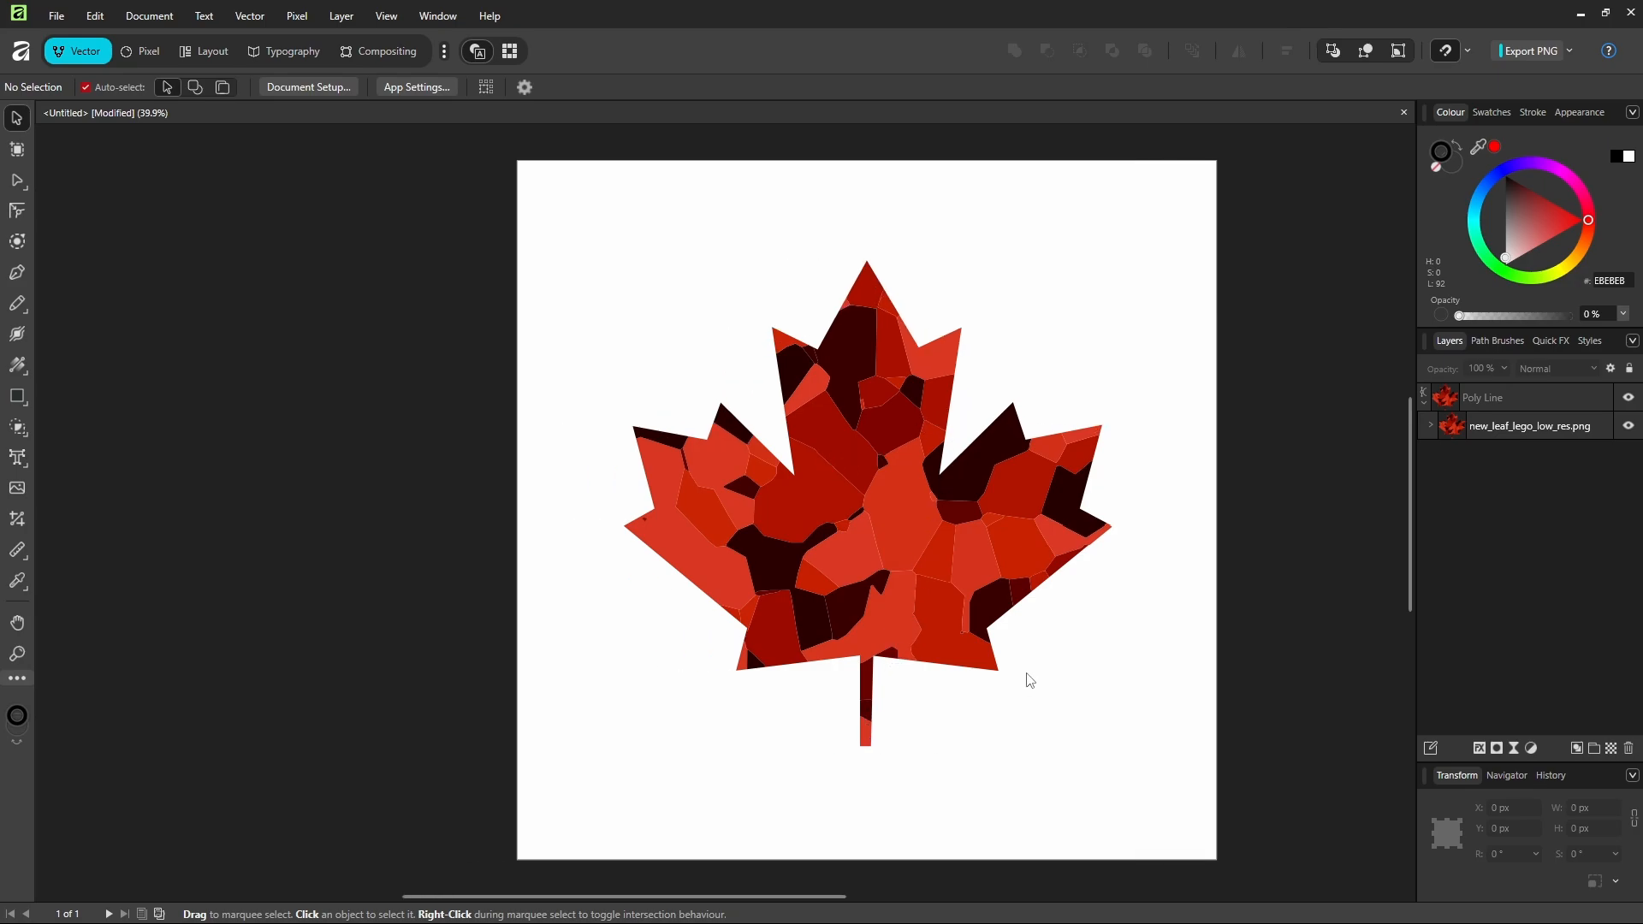
{"action": "scroll", "coordinate": [882, 738], "scroll_direction": "up", "scroll_amount": 3}
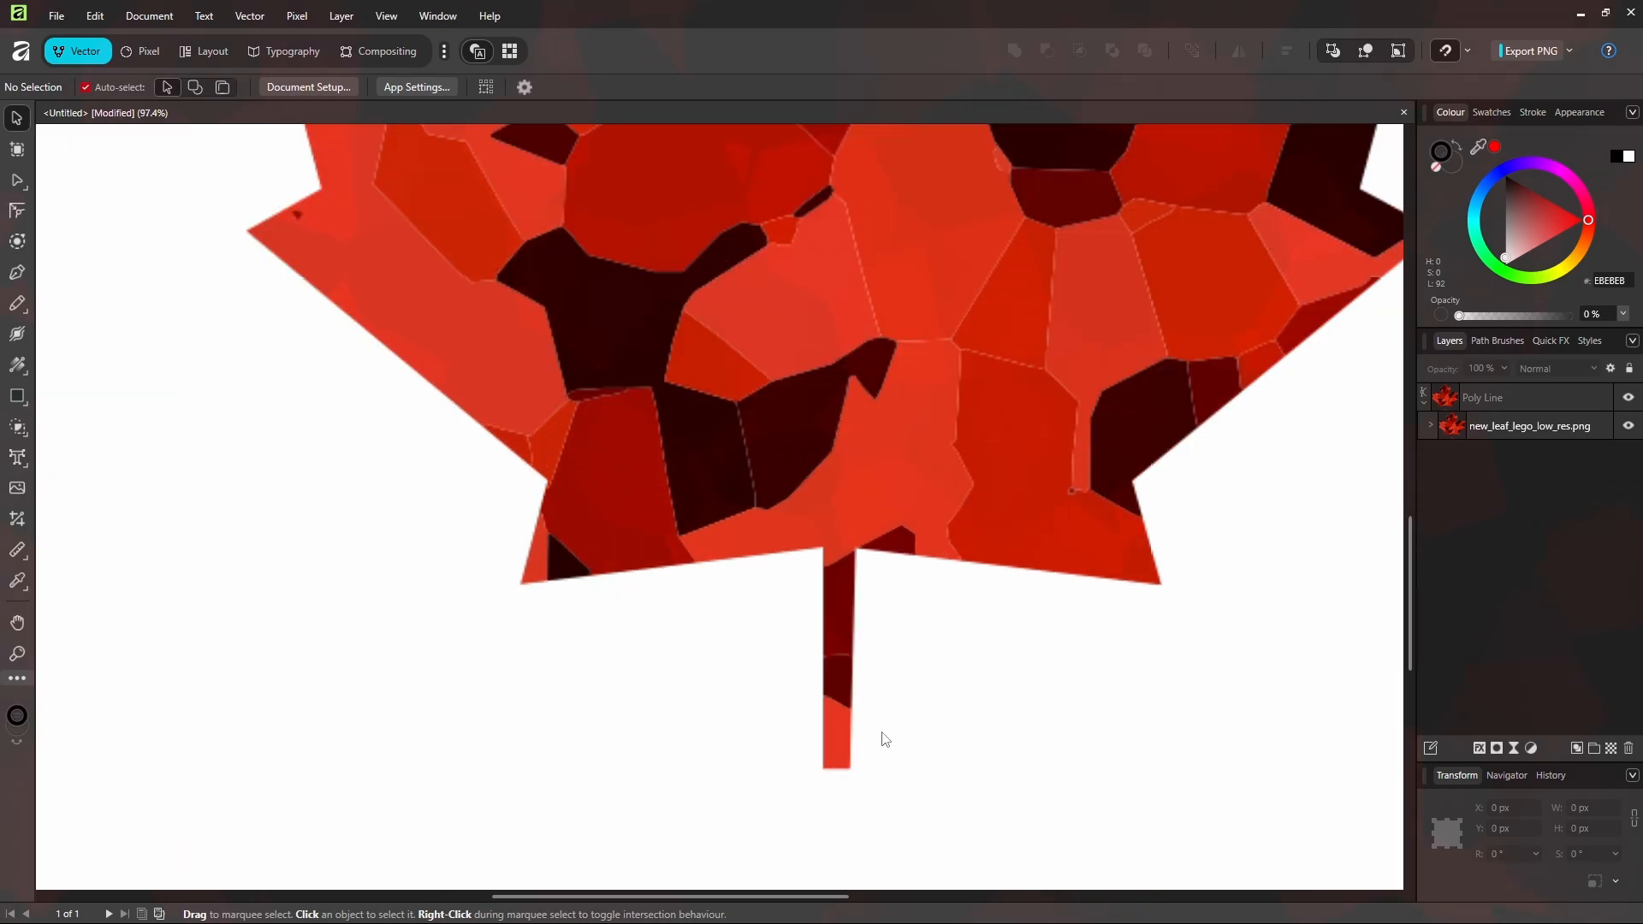